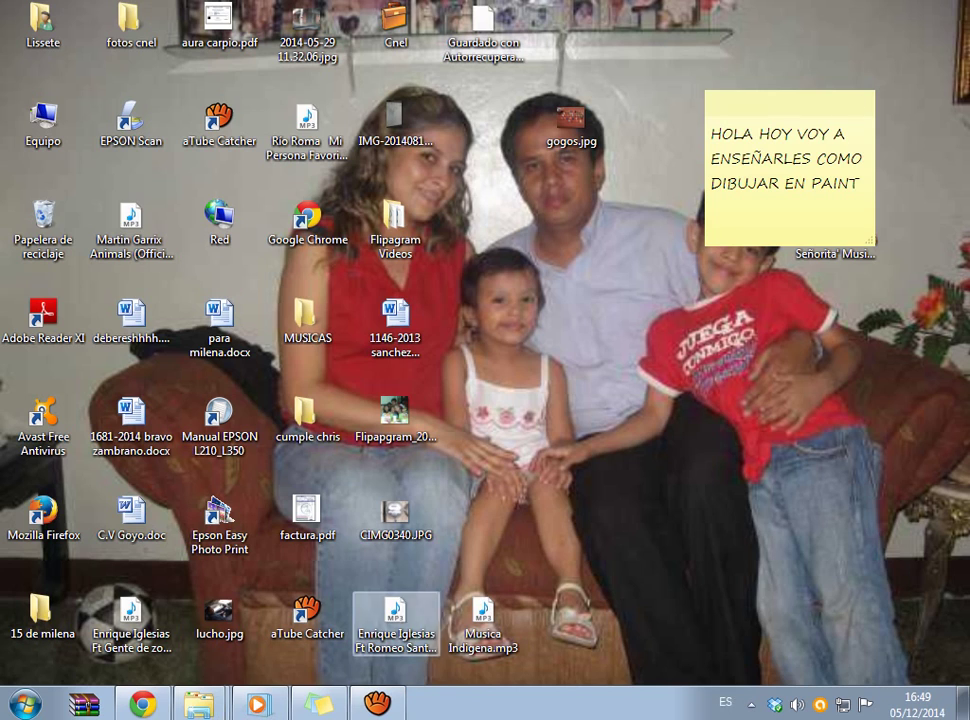
# Step: Open Paint with a blank canvas
pyautogui.click(319, 703)
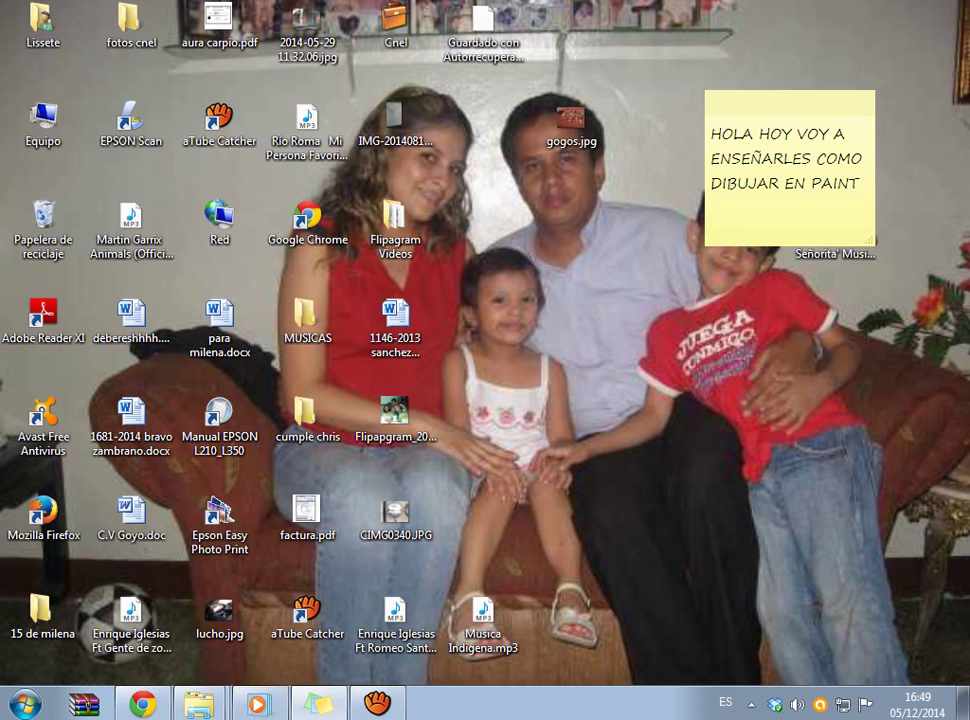
pyautogui.press('super')
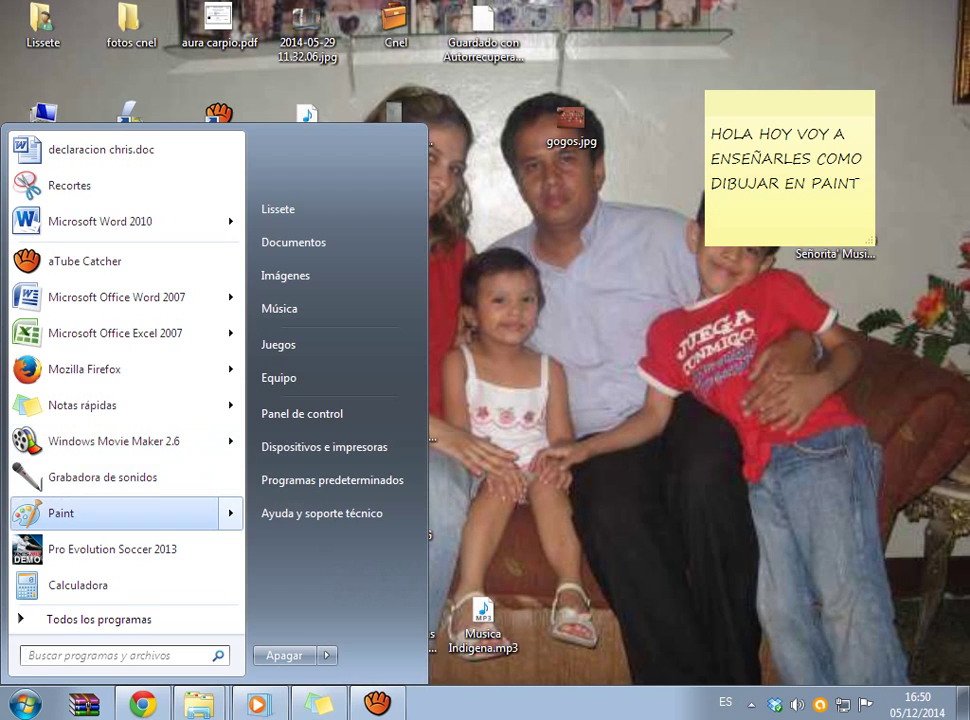
pyautogui.click(61, 513)
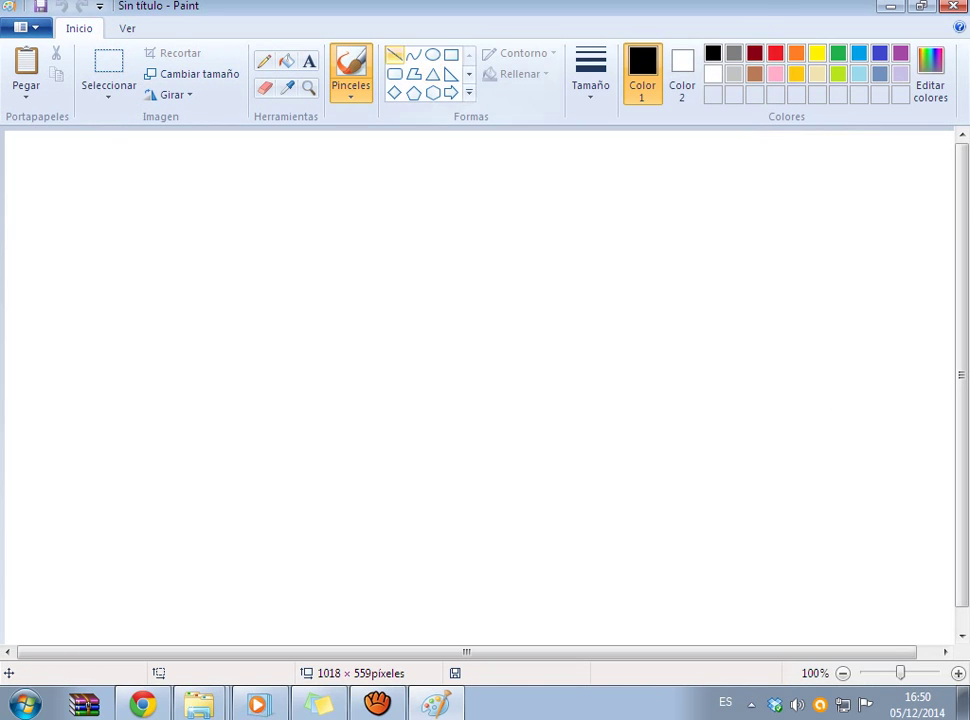
# Step: Draw a black ellipse about 169 × 157 pixels as the face in the canvas's left half and shift it slightly
pyautogui.click(432, 55)
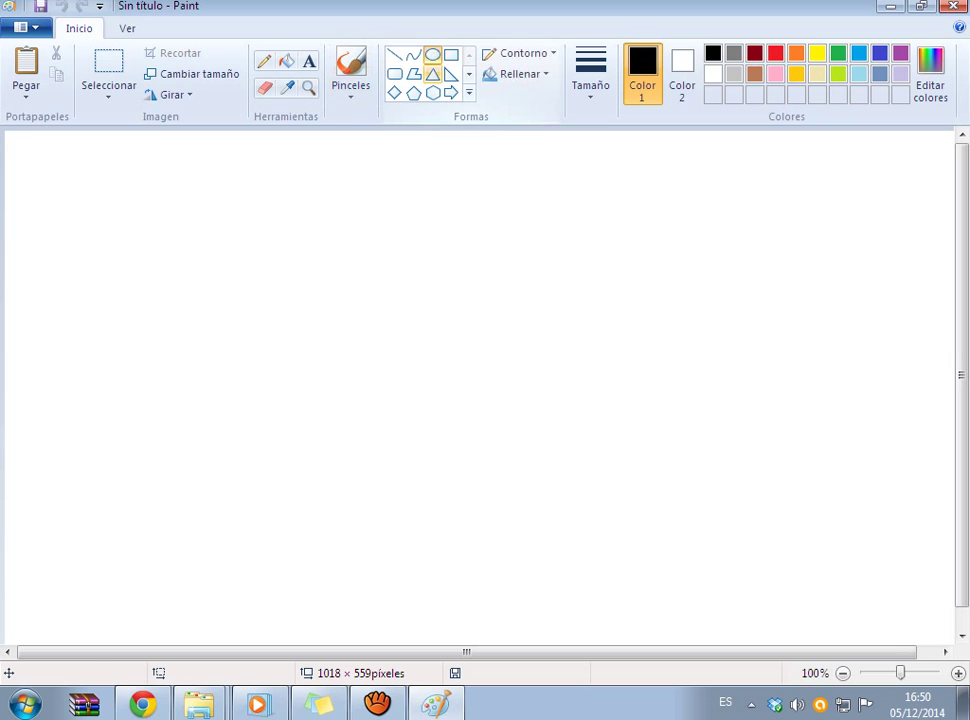
pyautogui.moveTo(270, 316); pyautogui.dragTo(110, 464)
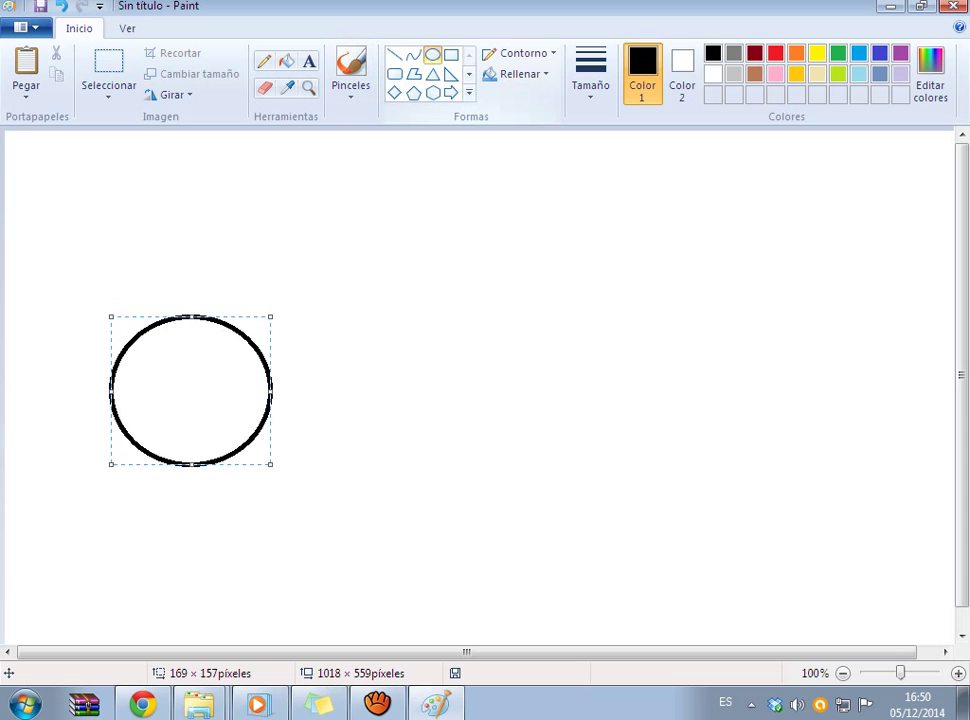
pyautogui.moveTo(160, 384)
pyautogui.mouseDown()
pyautogui.moveTo(136, 399)
pyautogui.moveTo(171, 380)
pyautogui.mouseUp()
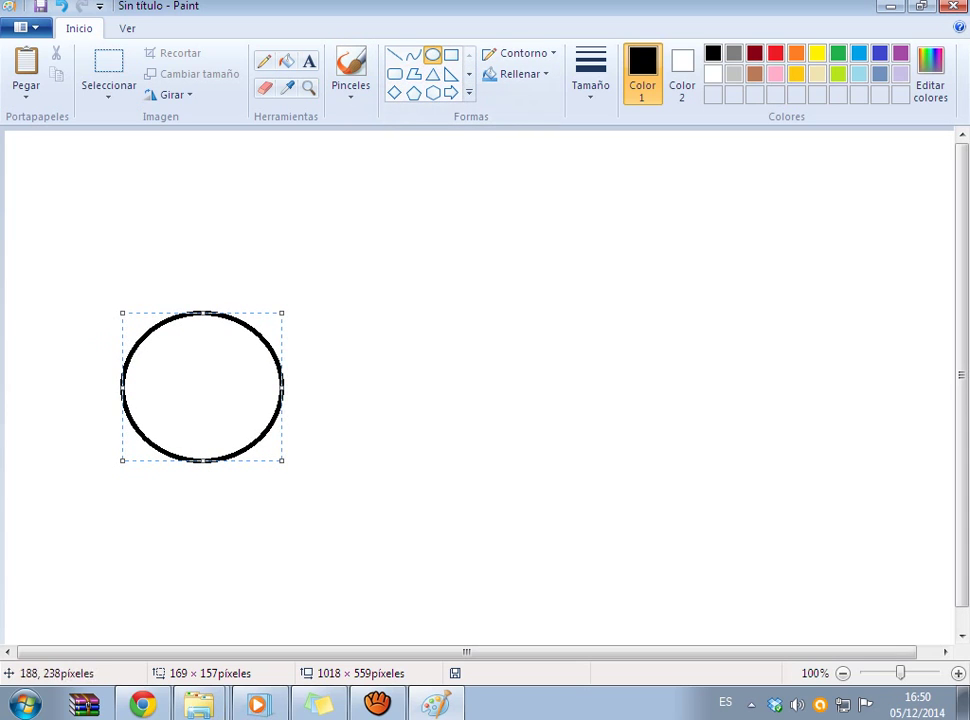
pyautogui.click(236, 200)
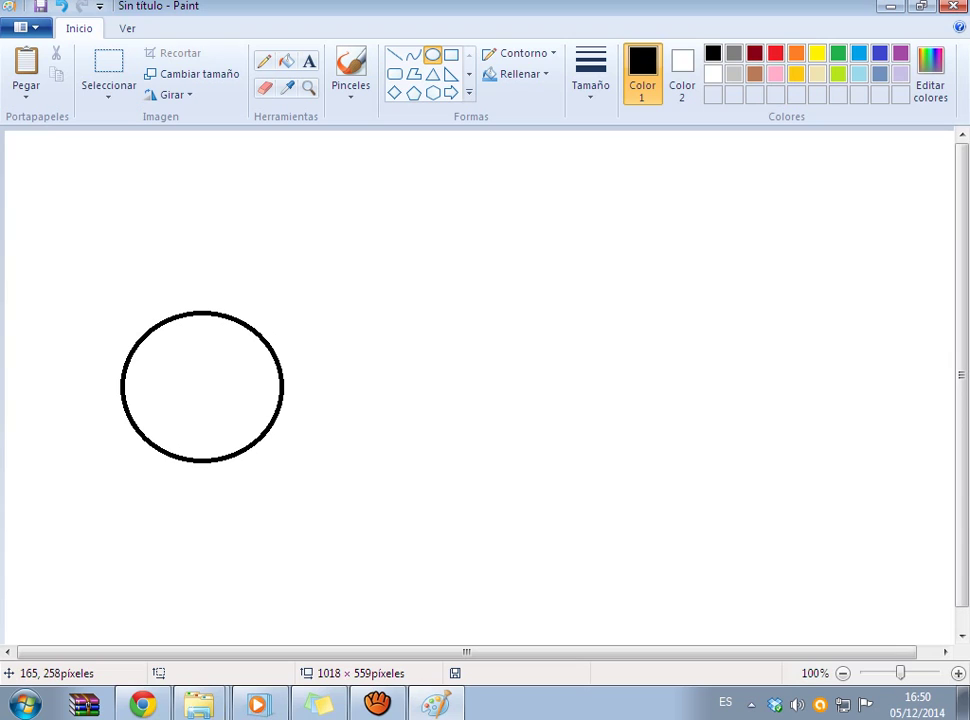
# Step: Draw two small ellipses about 16 × 10 pixels inside the upper part of the face as the eyes
pyautogui.moveTo(152, 369); pyautogui.dragTo(163, 376)
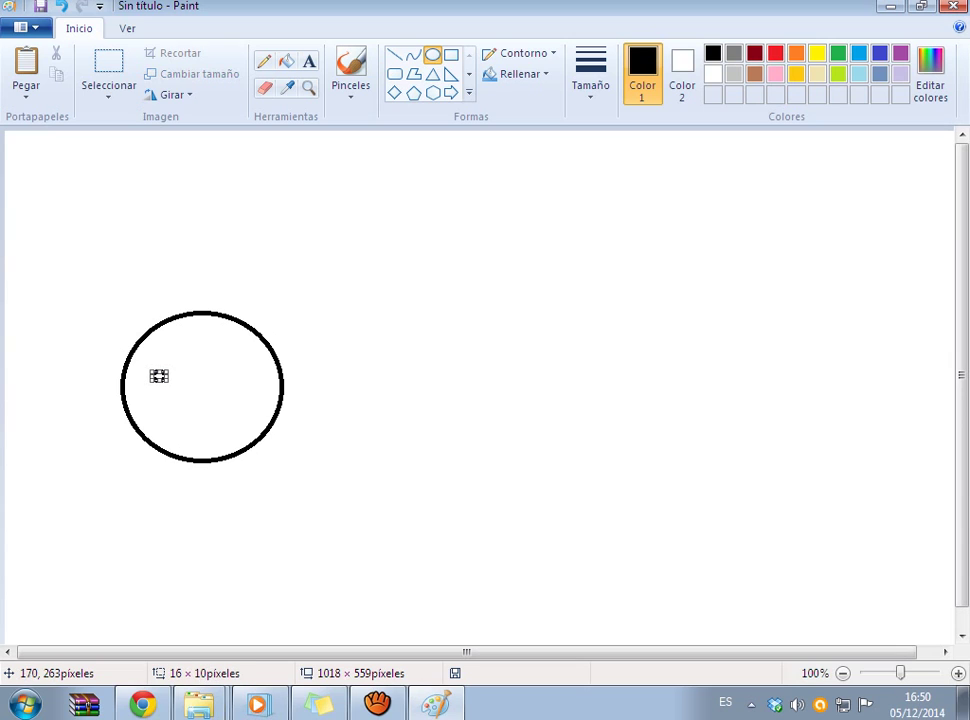
pyautogui.moveTo(228, 373)
pyautogui.mouseDown()
pyautogui.moveTo(222, 379)
pyautogui.moveTo(244, 382)
pyautogui.mouseUp()
pyautogui.click(296, 377)
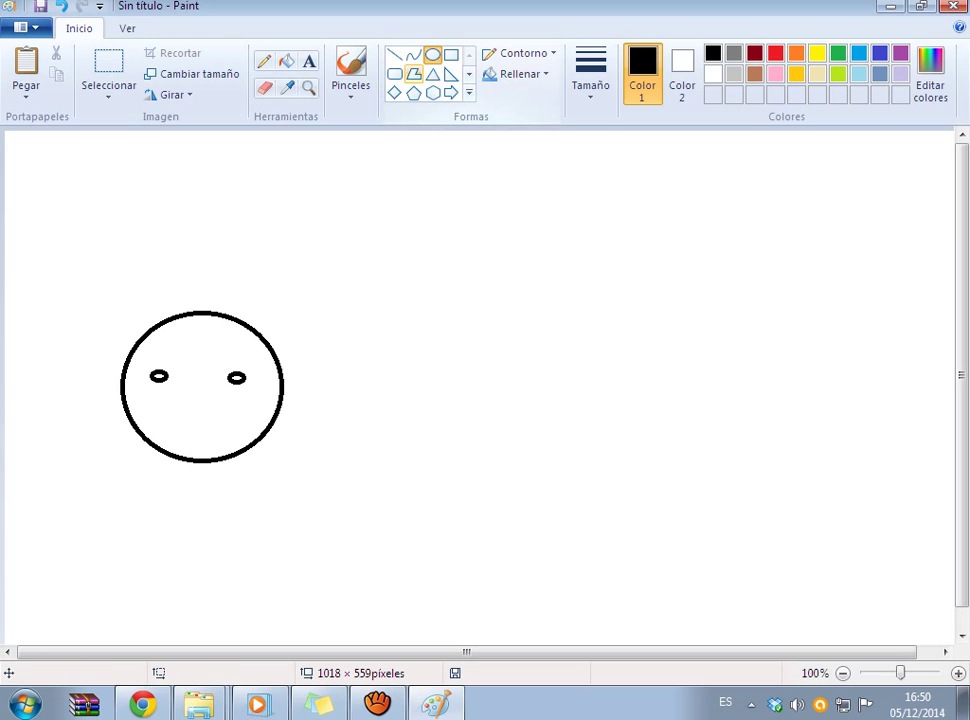
# Step: Draw a peaked eyebrow from two short strokes over the left eye and one slanted line about 24 × 19 pixels over the right eye
pyautogui.click(413, 55)
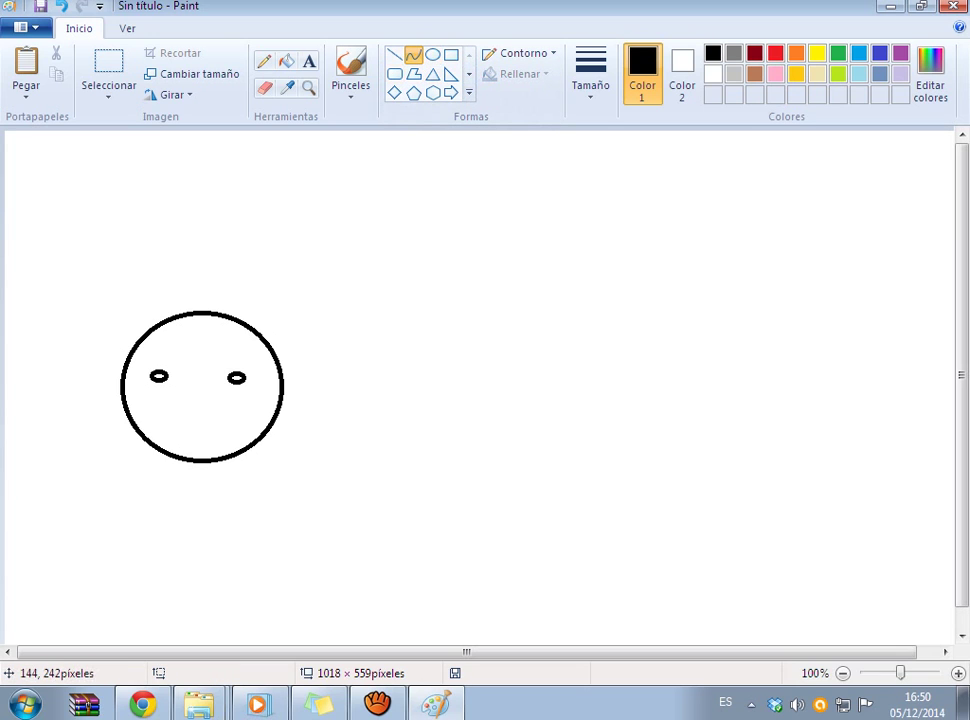
pyautogui.moveTo(138, 370)
pyautogui.mouseDown()
pyautogui.moveTo(177, 356)
pyautogui.moveTo(168, 350)
pyautogui.moveTo(152, 361)
pyautogui.moveTo(167, 371)
pyautogui.mouseUp()
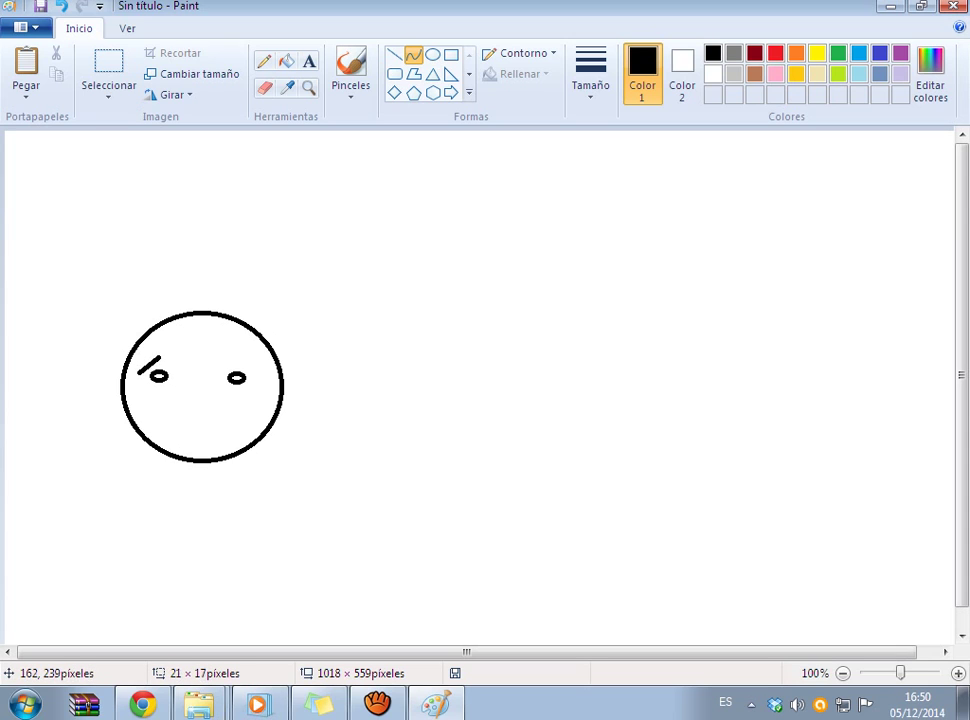
pyautogui.click(395, 55)
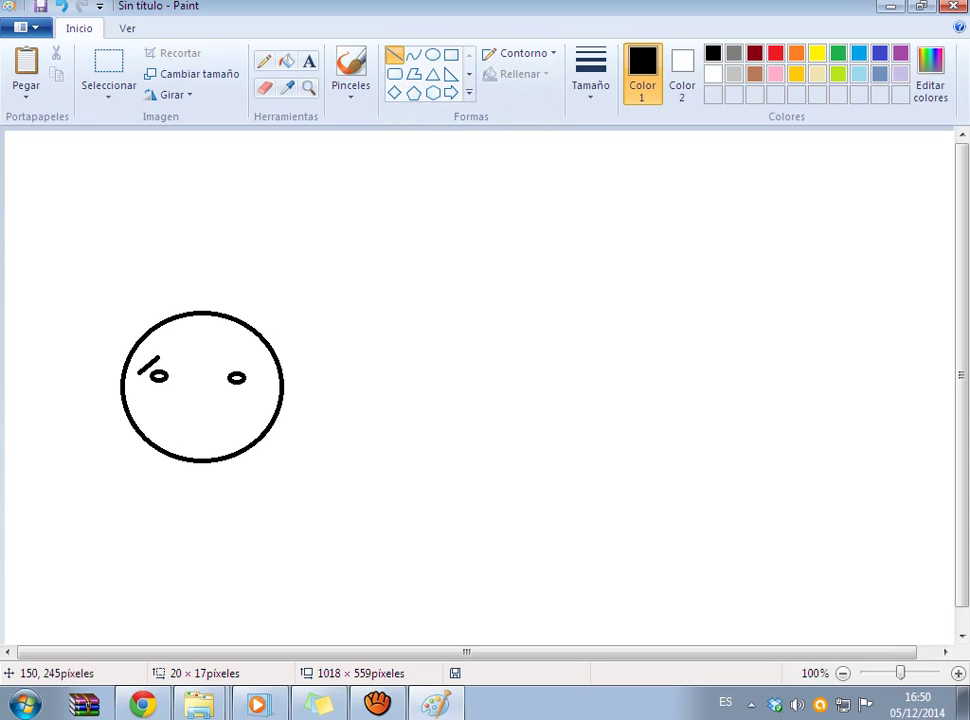
pyautogui.moveTo(161, 357); pyautogui.dragTo(179, 374)
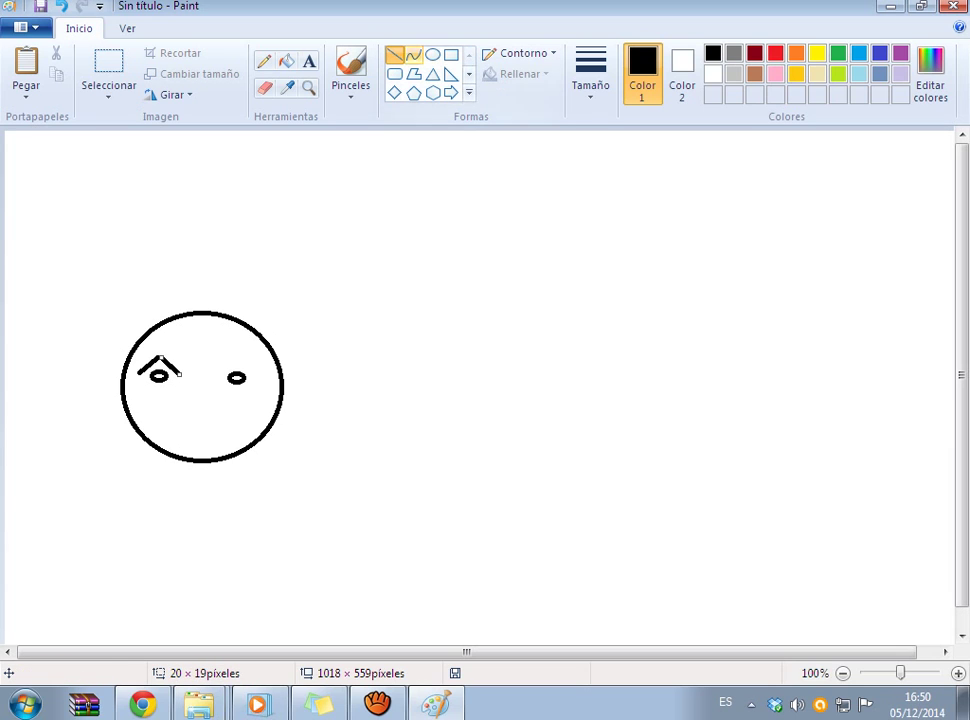
pyautogui.click(395, 55)
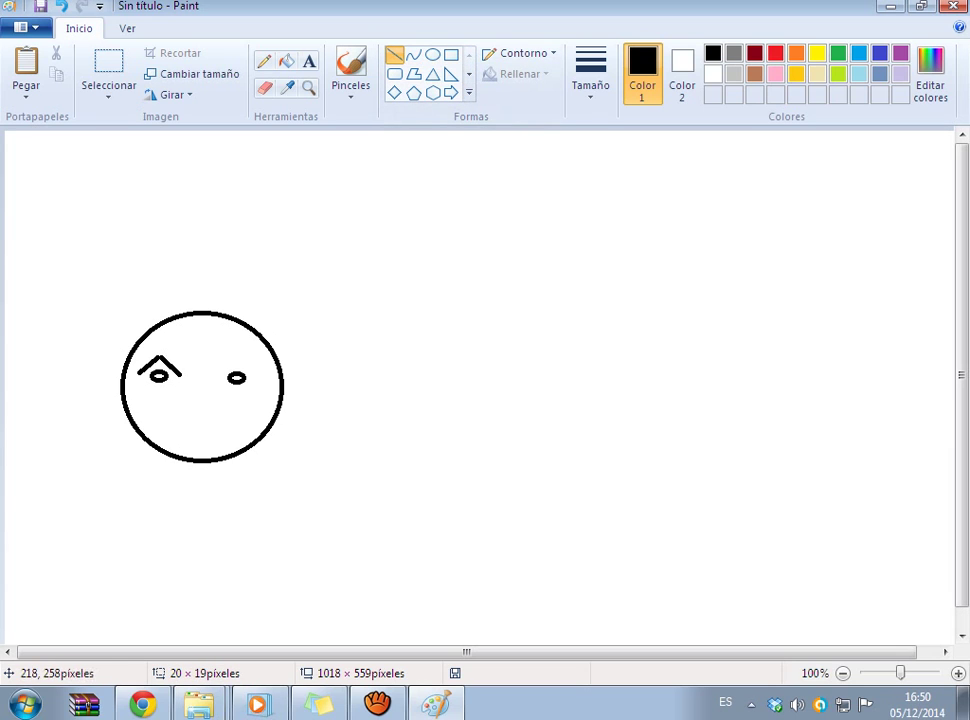
pyautogui.moveTo(220, 374); pyautogui.dragTo(242, 357)
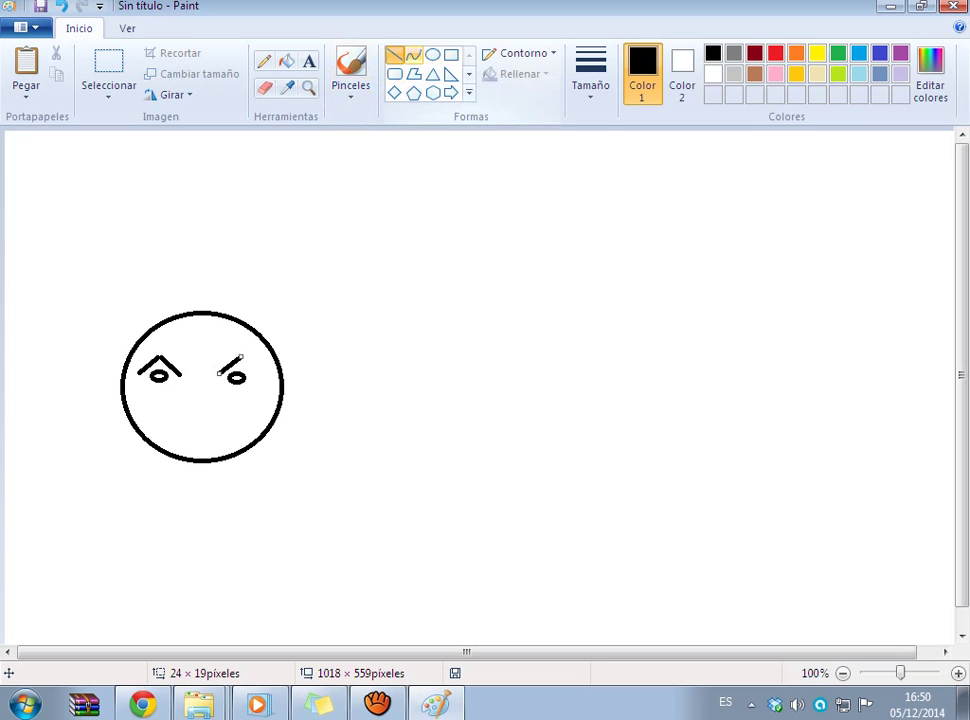
# Step: Draw a curve from the upper end of the right eyebrow, looping out past the face outline and back beside the eye
pyautogui.click(413, 55)
pyautogui.moveTo(242, 357)
pyautogui.mouseDown()
pyautogui.moveTo(264, 383)
pyautogui.moveTo(409, 407)
pyautogui.moveTo(270, 414)
pyautogui.moveTo(83, 402)
pyautogui.moveTo(107, 517)
pyautogui.moveTo(250, 443)
pyautogui.moveTo(175, 453)
pyautogui.moveTo(213, 432)
pyautogui.moveTo(115, 412)
pyautogui.moveTo(140, 408)
pyautogui.moveTo(143, 420)
pyautogui.moveTo(222, 436)
pyautogui.moveTo(204, 433)
pyautogui.mouseUp()
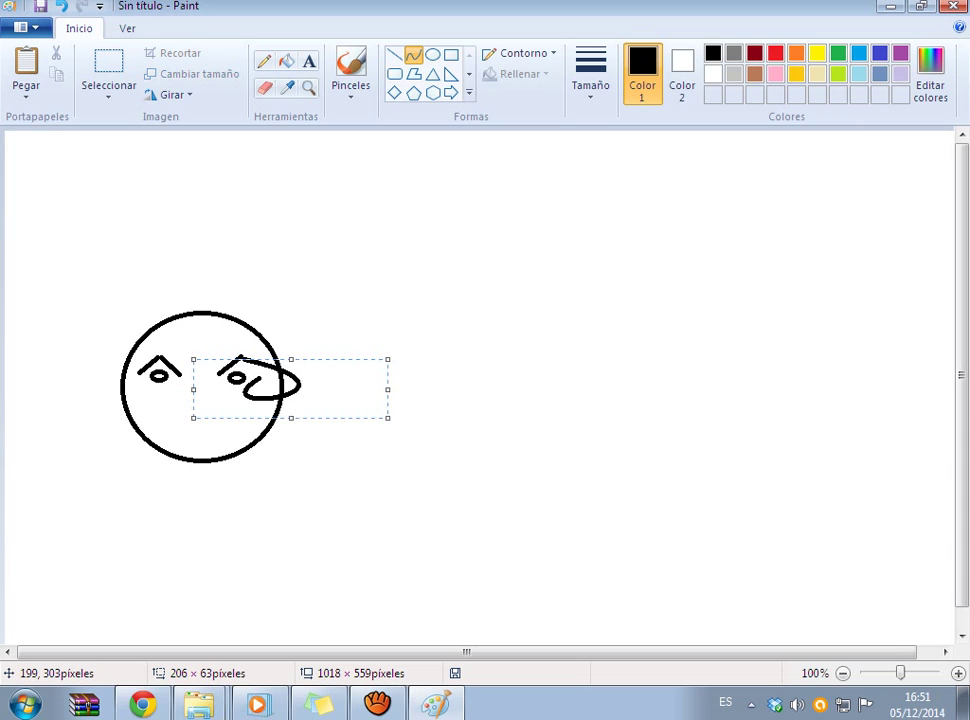
pyautogui.click(664, 349)
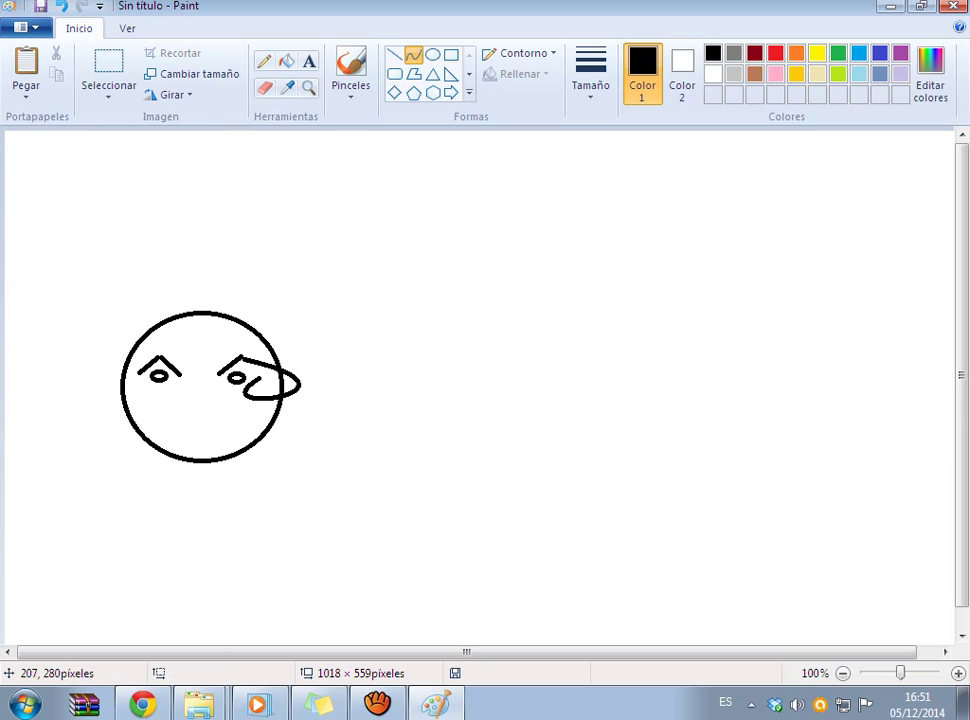
# Step: Paint a small black nose between and below the eyes with the standard brush
pyautogui.click(351, 90)
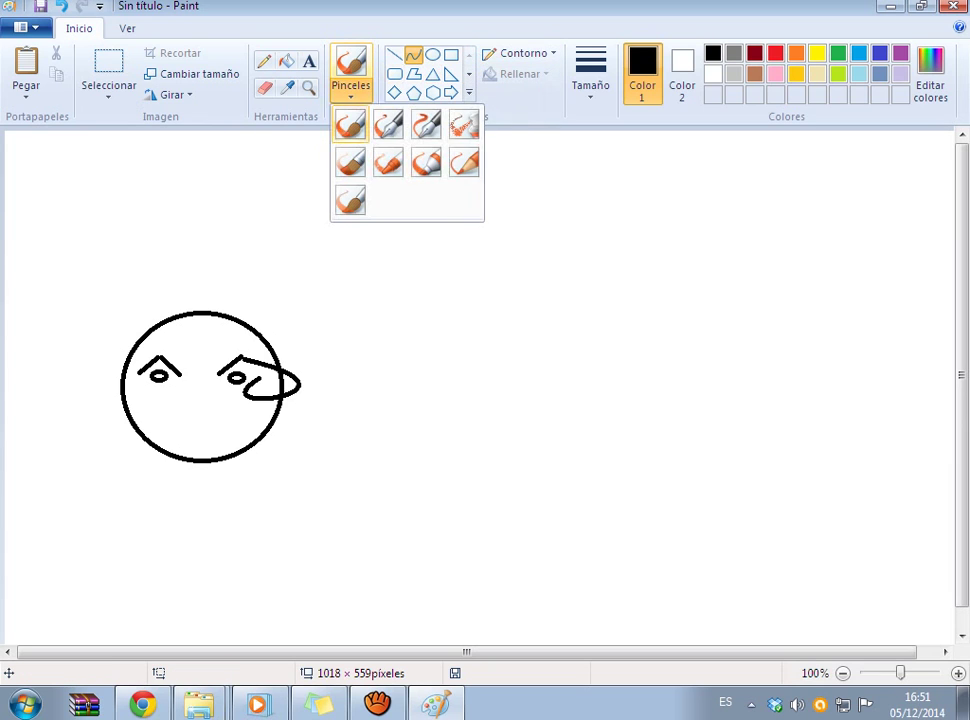
pyautogui.click(349, 126)
pyautogui.moveTo(202, 392)
pyautogui.mouseDown()
pyautogui.moveTo(201, 403)
pyautogui.moveTo(224, 402)
pyautogui.mouseUp()
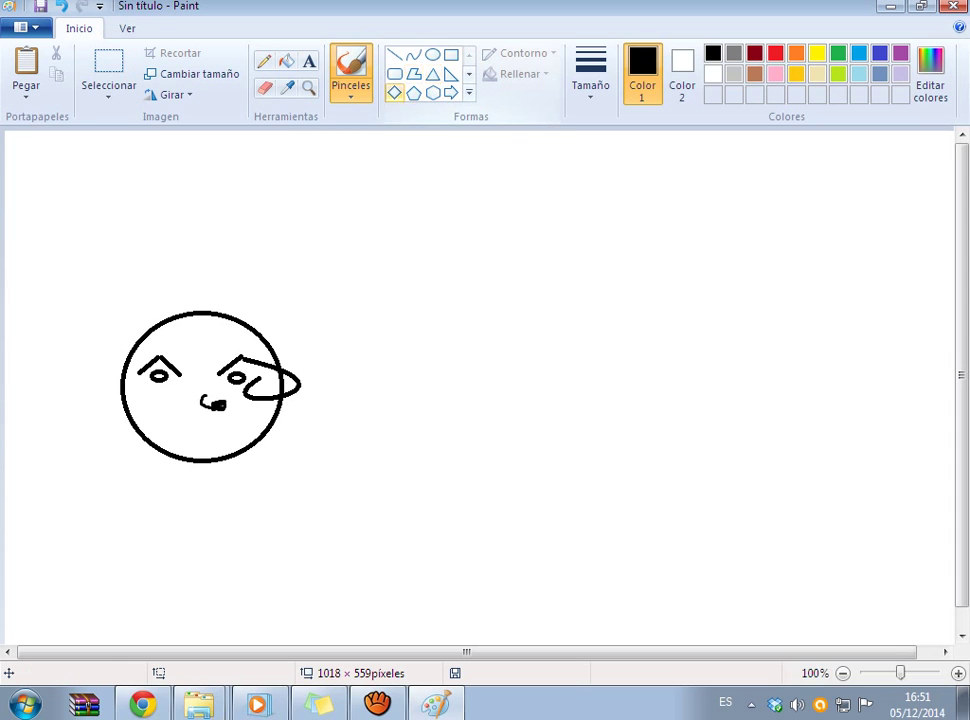
# Step: Sketch a thin, closed smiling mouth below the nose with the Pencil
pyautogui.scroll(-1, 451, 55)
pyautogui.click(79, 29)
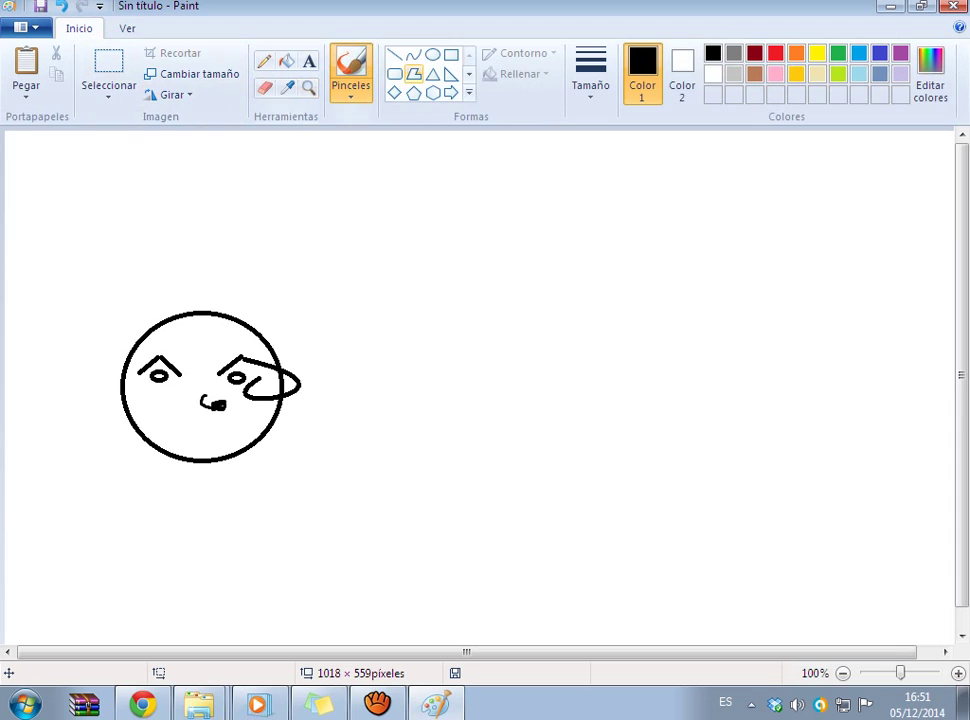
pyautogui.click(264, 61)
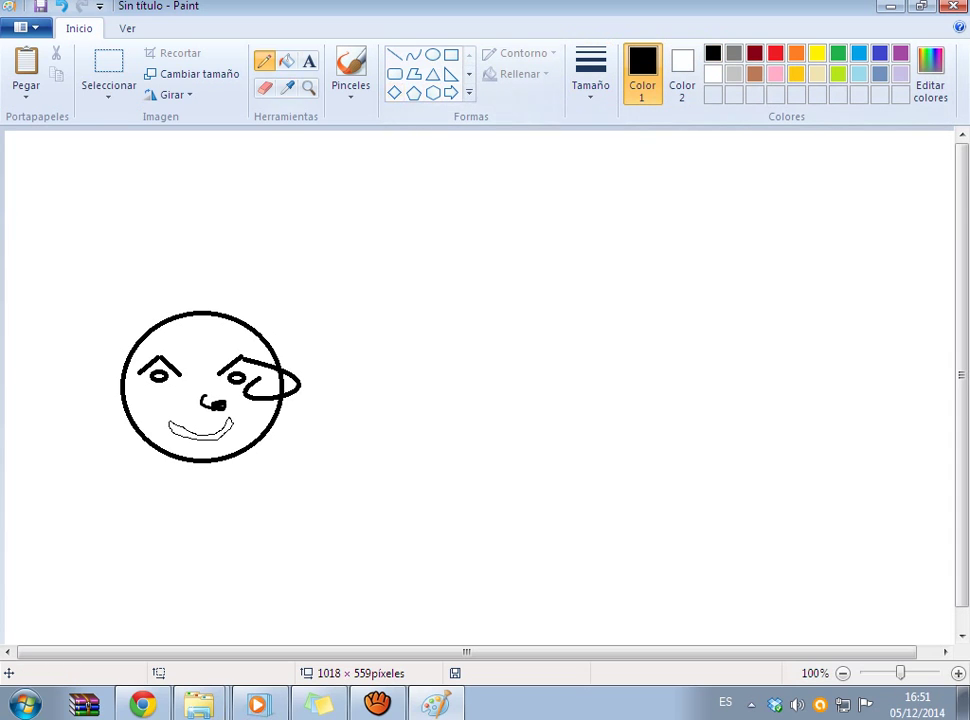
# Step: Fill the face with yellow, leaving the eyes and mouth white
pyautogui.click(286, 60)
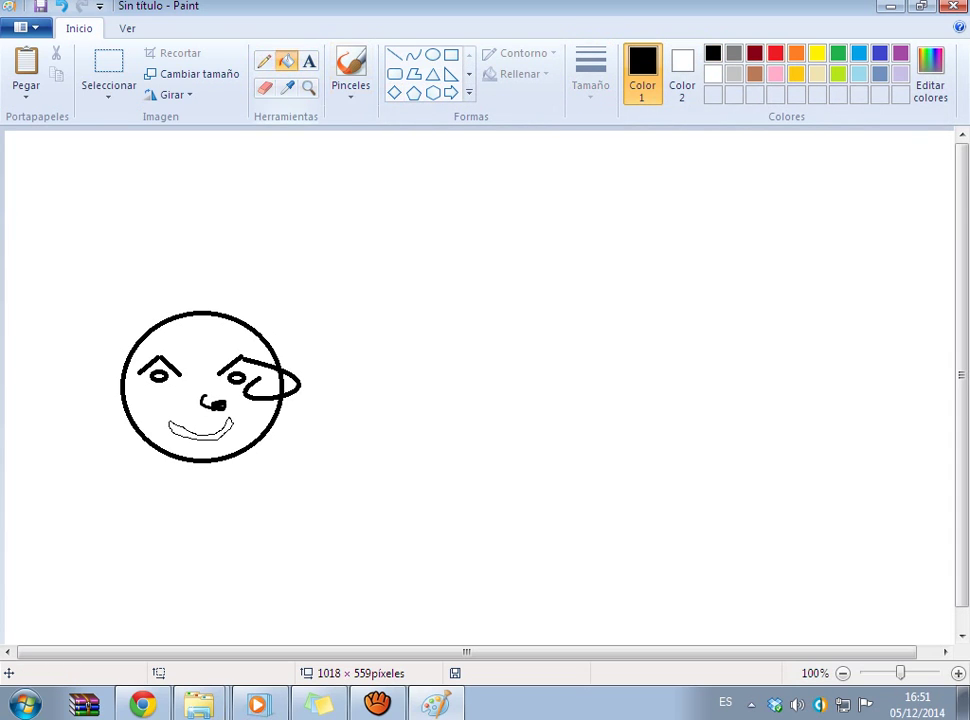
pyautogui.click(818, 54)
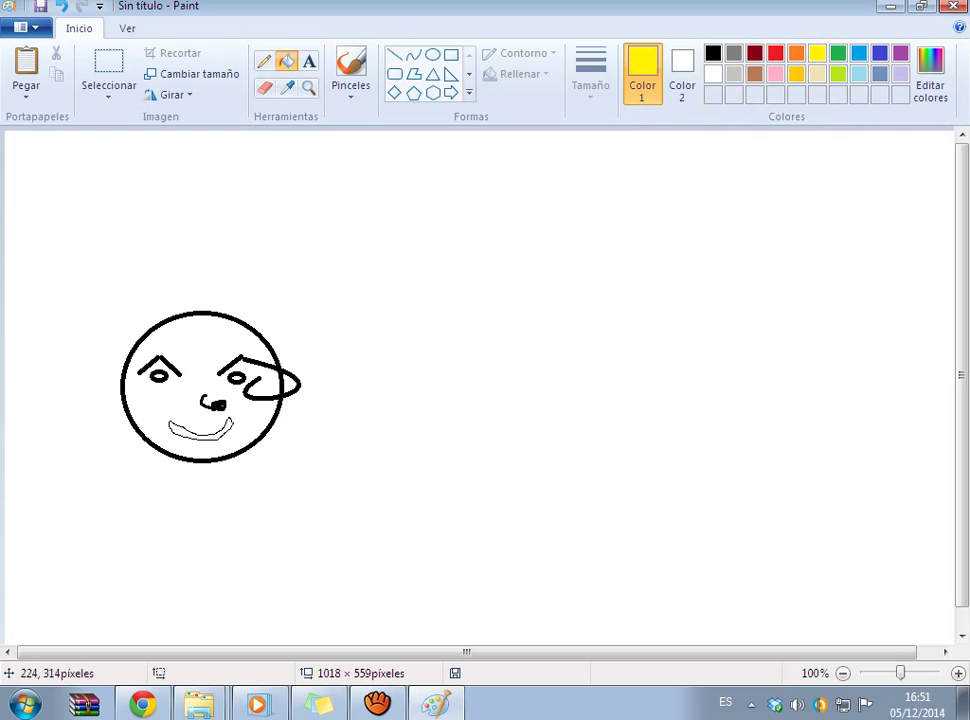
pyautogui.click(200, 444)
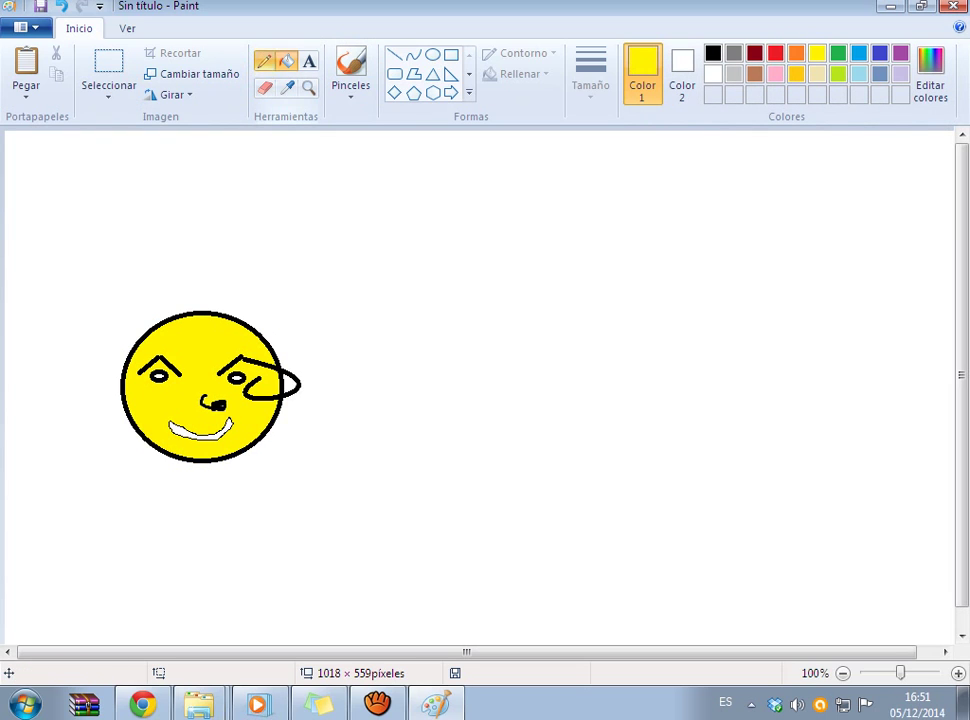
# Step: Refill the face with lime, followed by brown
pyautogui.click(264, 60)
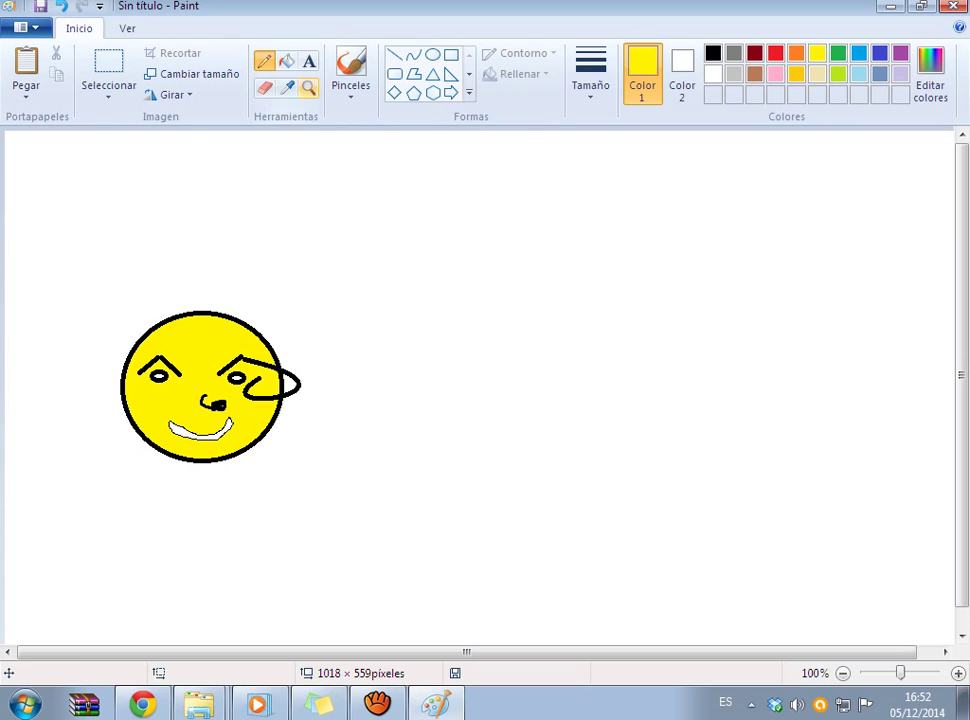
pyautogui.click(287, 60)
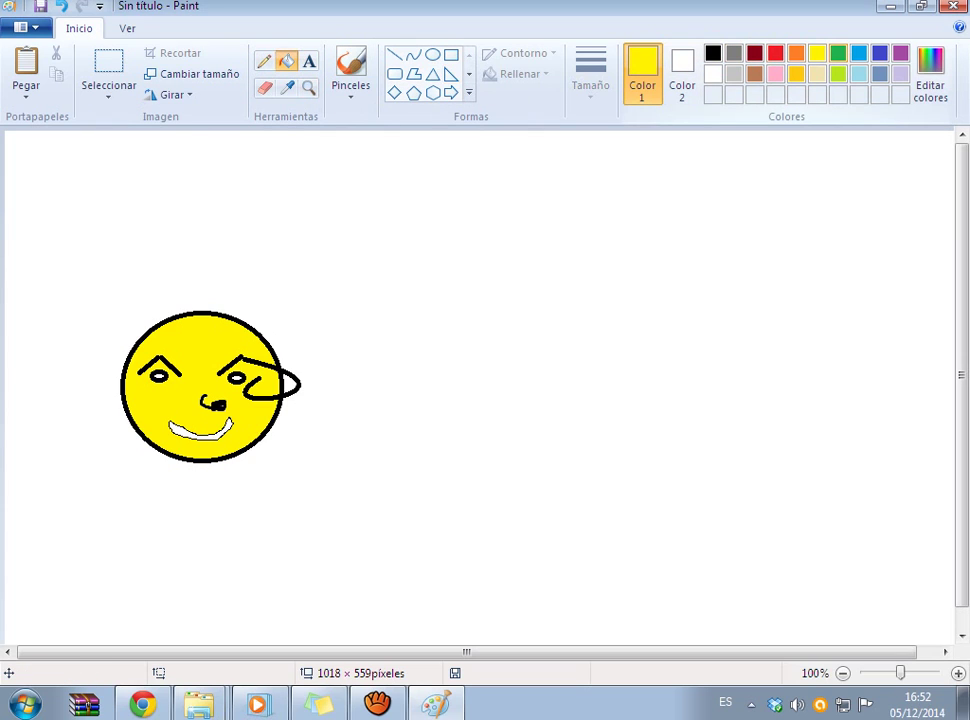
pyautogui.click(838, 74)
pyautogui.click(192, 455)
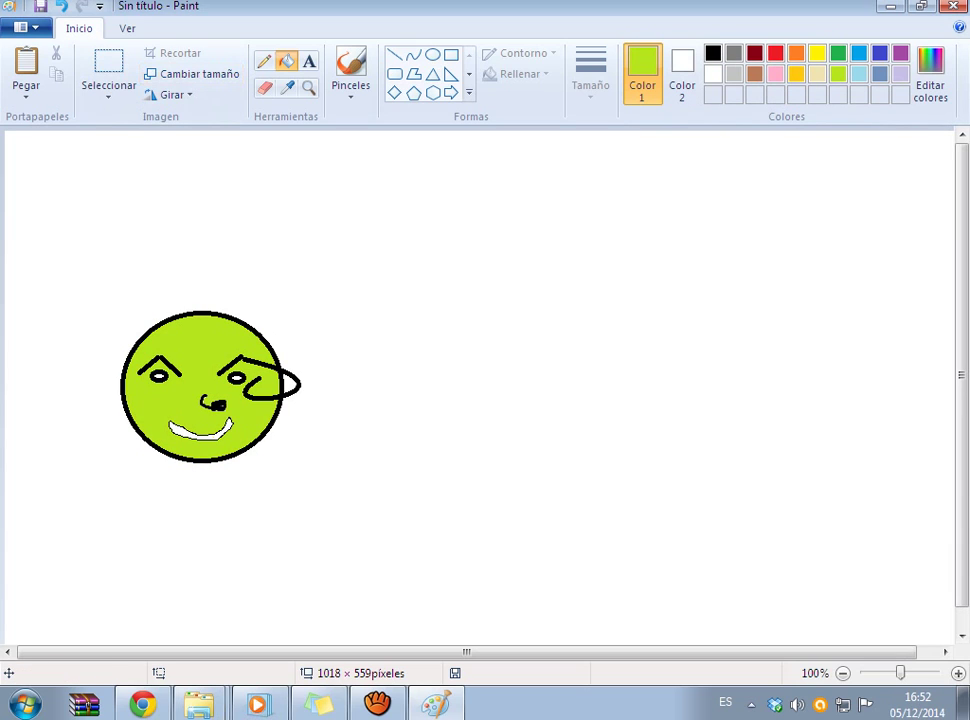
pyautogui.click(755, 74)
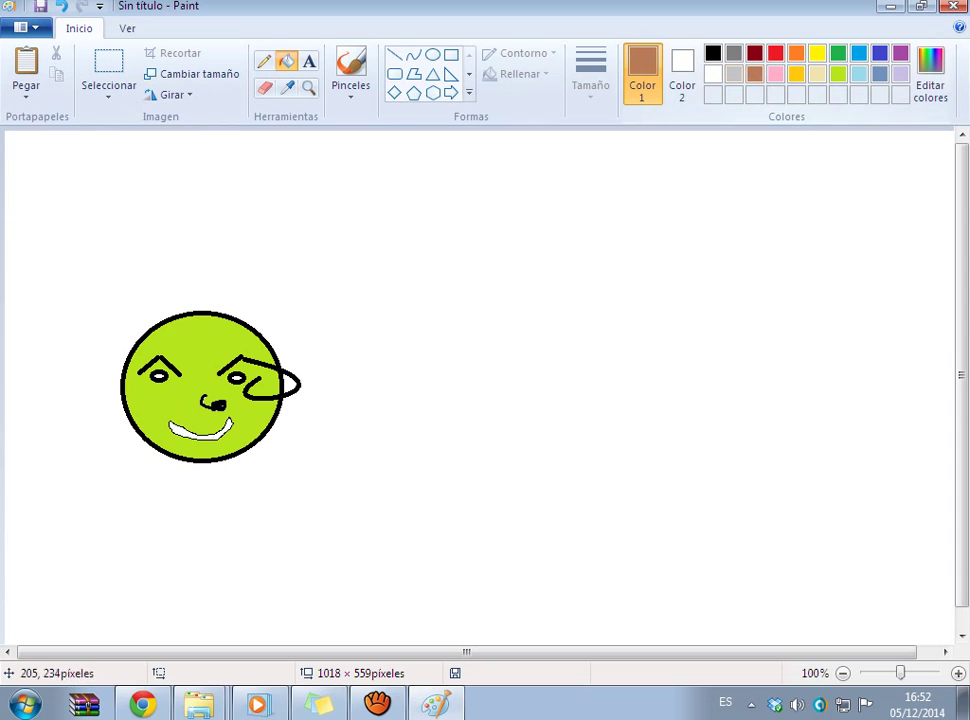
pyautogui.click(210, 364)
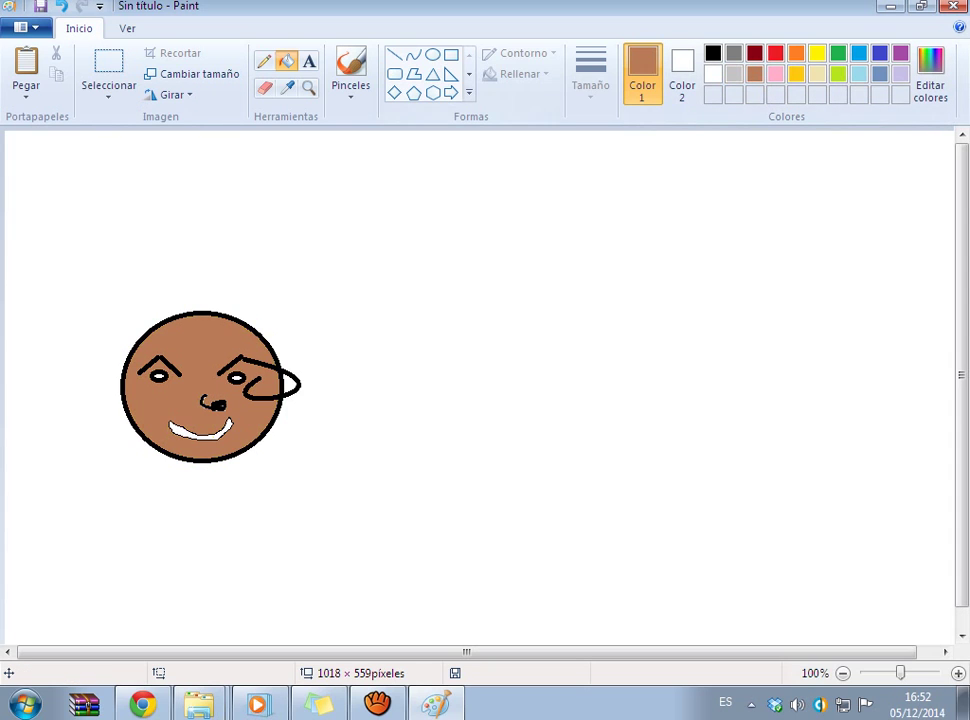
# Step: Fill the face with black so it merges with its outline and eyebrows
pyautogui.click(712, 52)
pyautogui.click(190, 372)
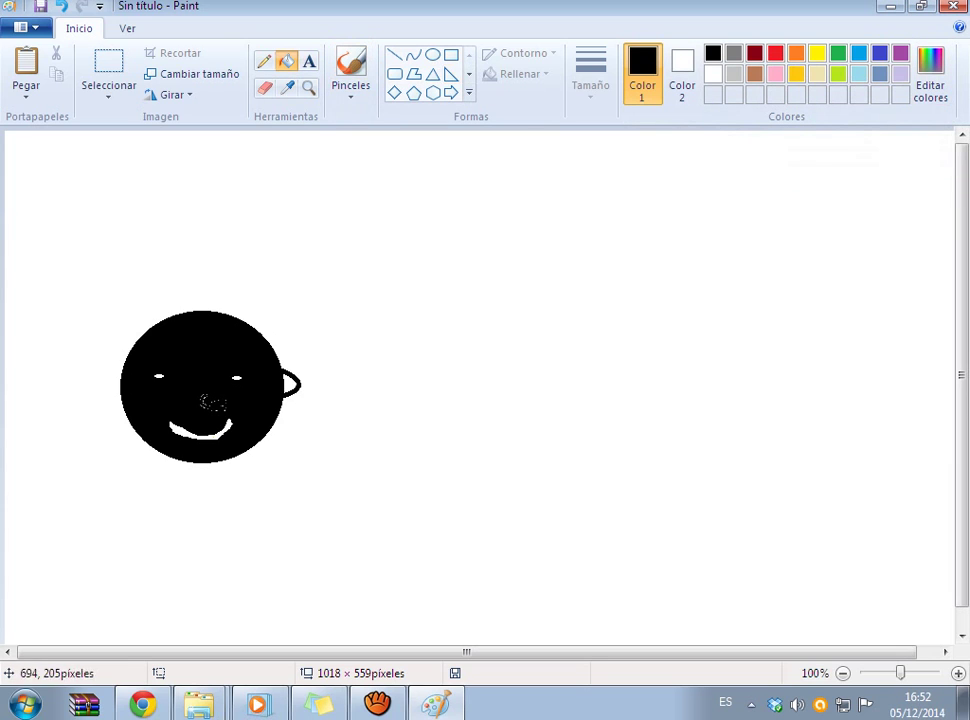
# Step: Refill the black face and its merged outline with turquoise blue, followed by yellow
pyautogui.click(901, 74)
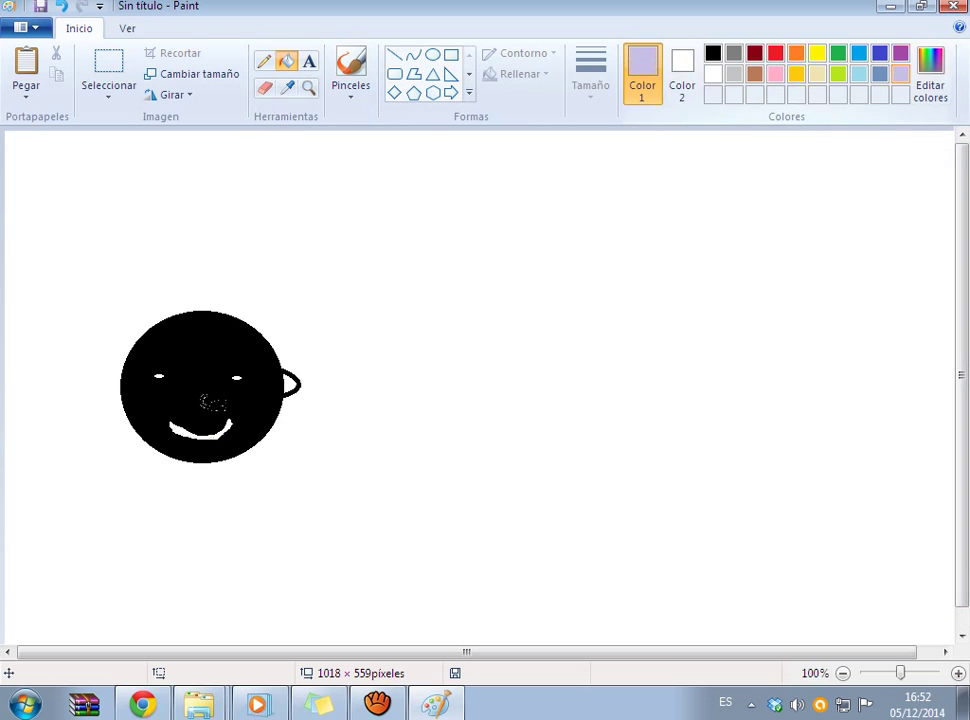
pyautogui.click(858, 53)
pyautogui.click(196, 349)
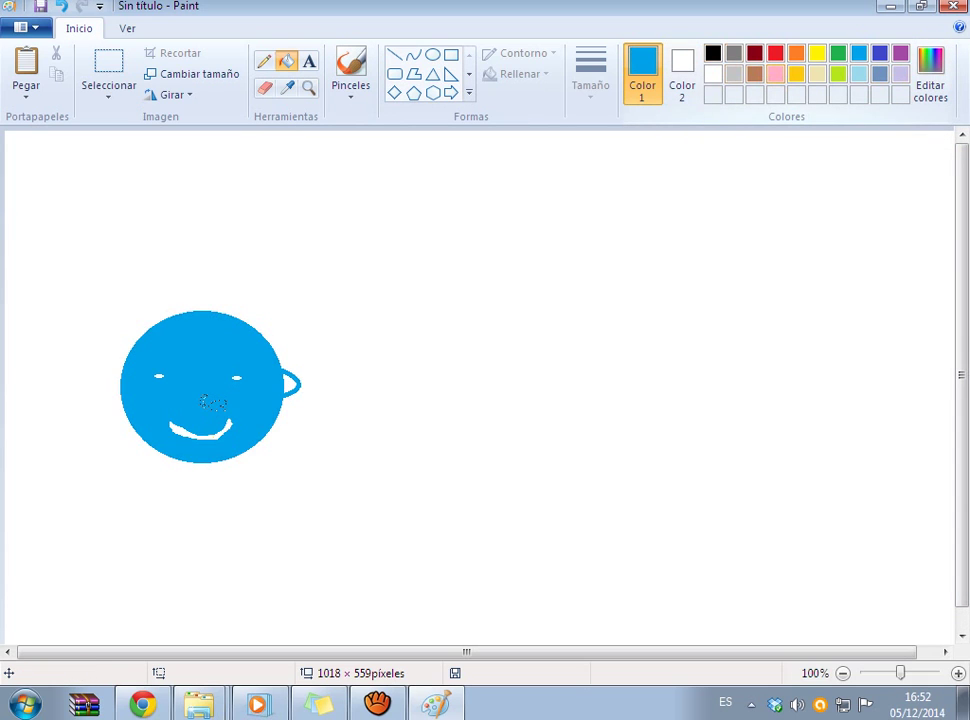
pyautogui.click(817, 53)
pyautogui.click(233, 362)
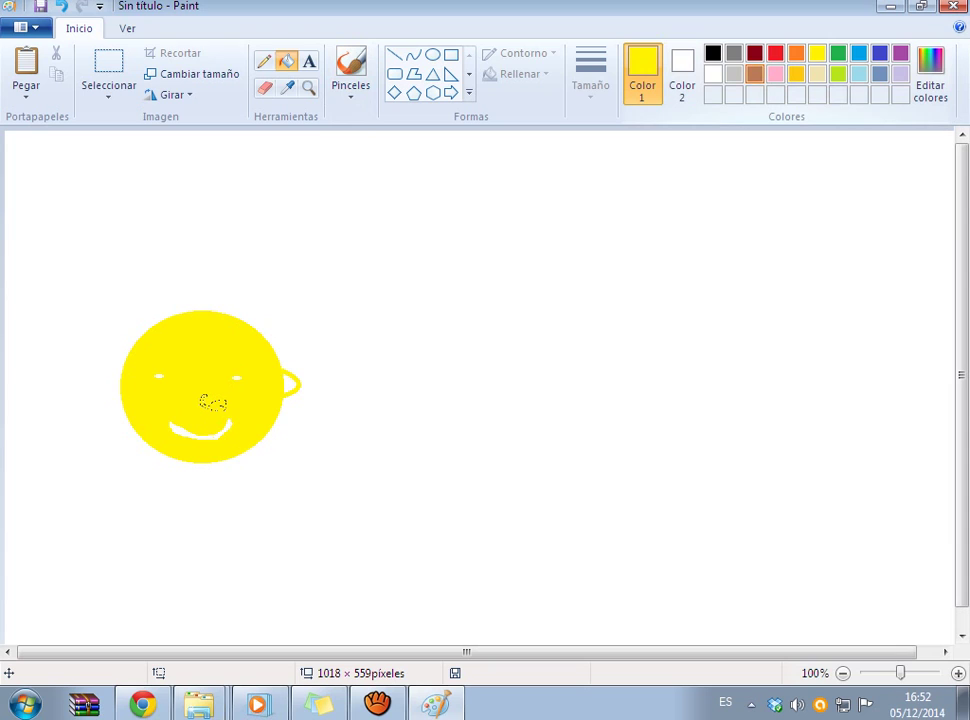
# Step: Fill the whole face, including its merged outline, with brown
pyautogui.click(754, 74)
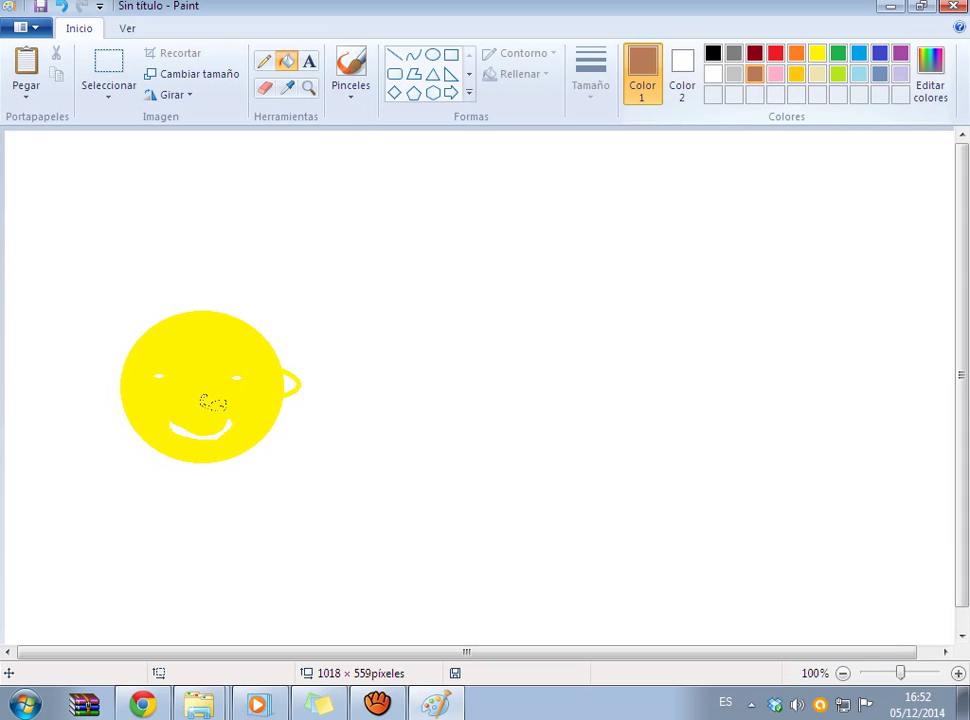
pyautogui.click(218, 362)
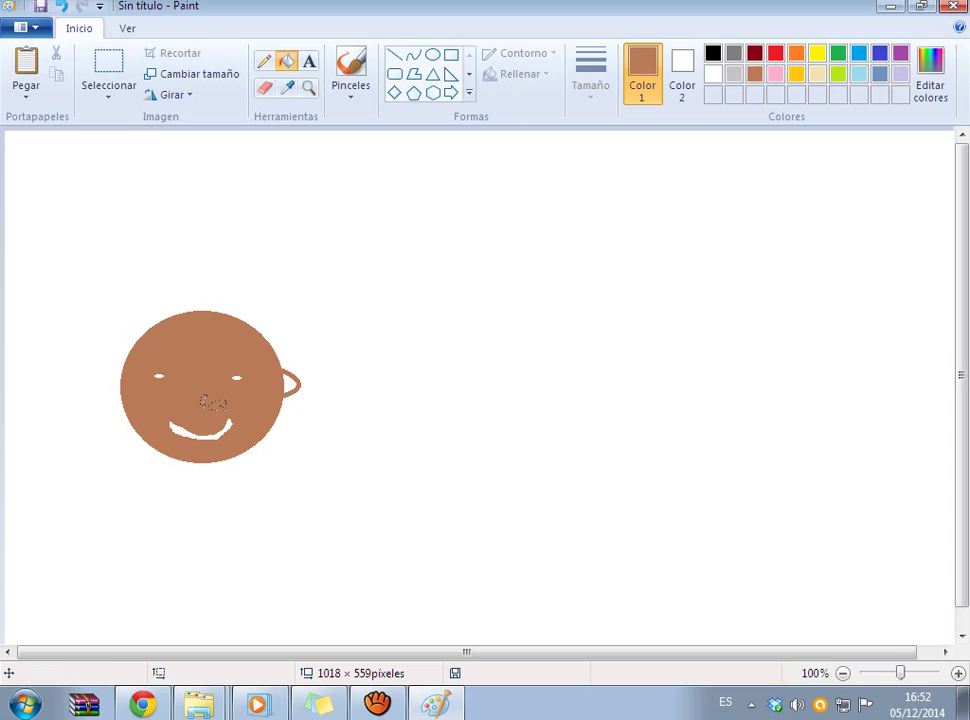
# Step: Draw a brown cloud-shaped thought bubble of about 134 × 80 px above and to the right of the face
pyautogui.click(468, 92)
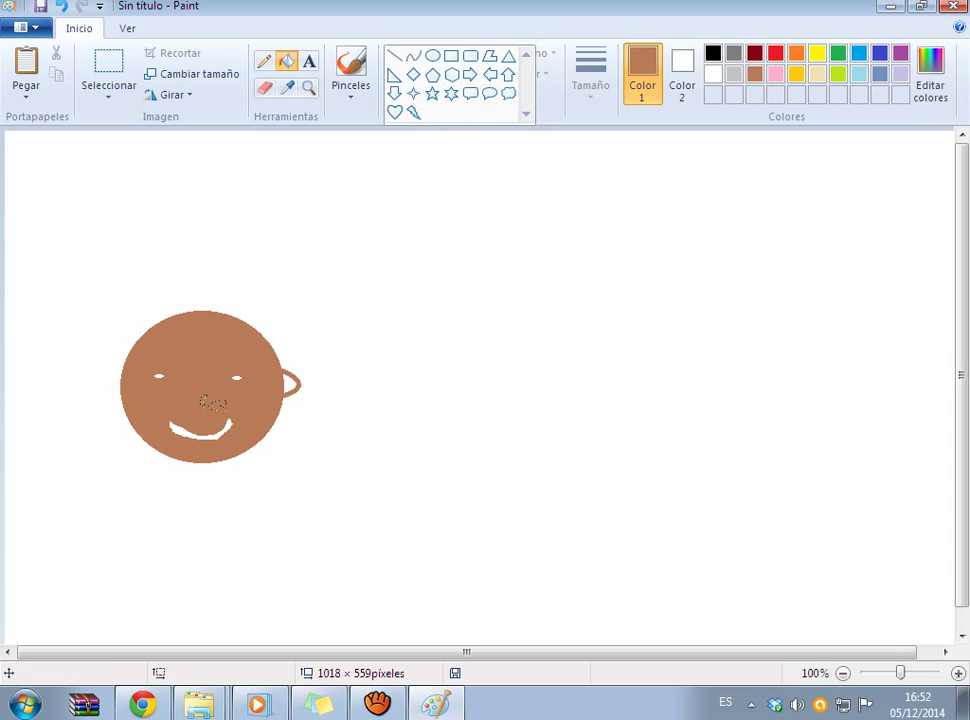
pyautogui.click(508, 93)
pyautogui.moveTo(286, 341); pyautogui.dragTo(416, 262)
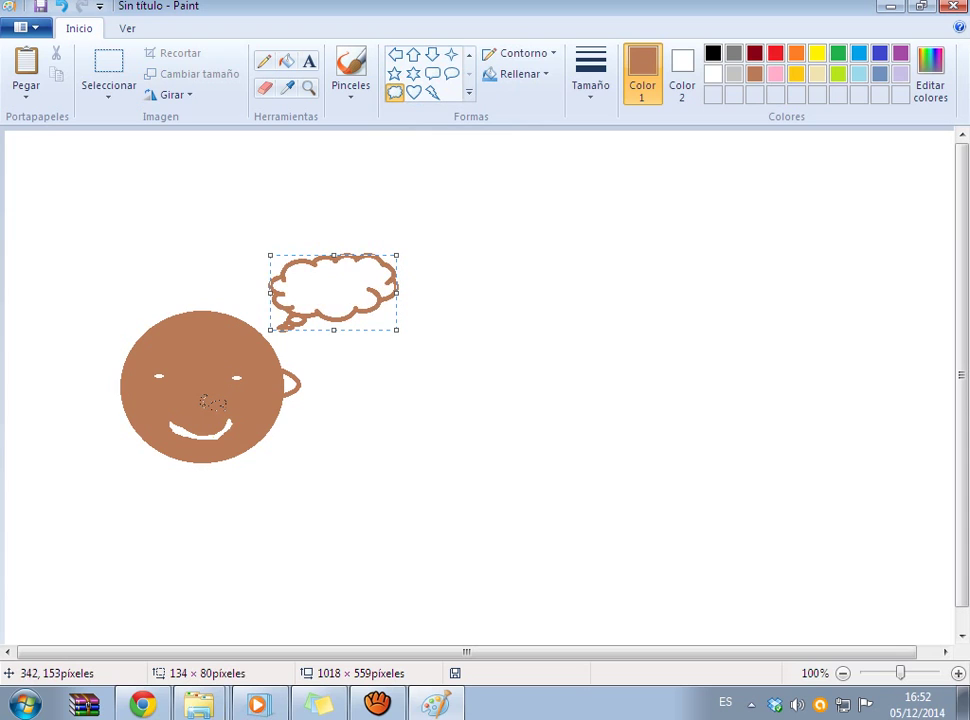
pyautogui.rightClick(315, 283)
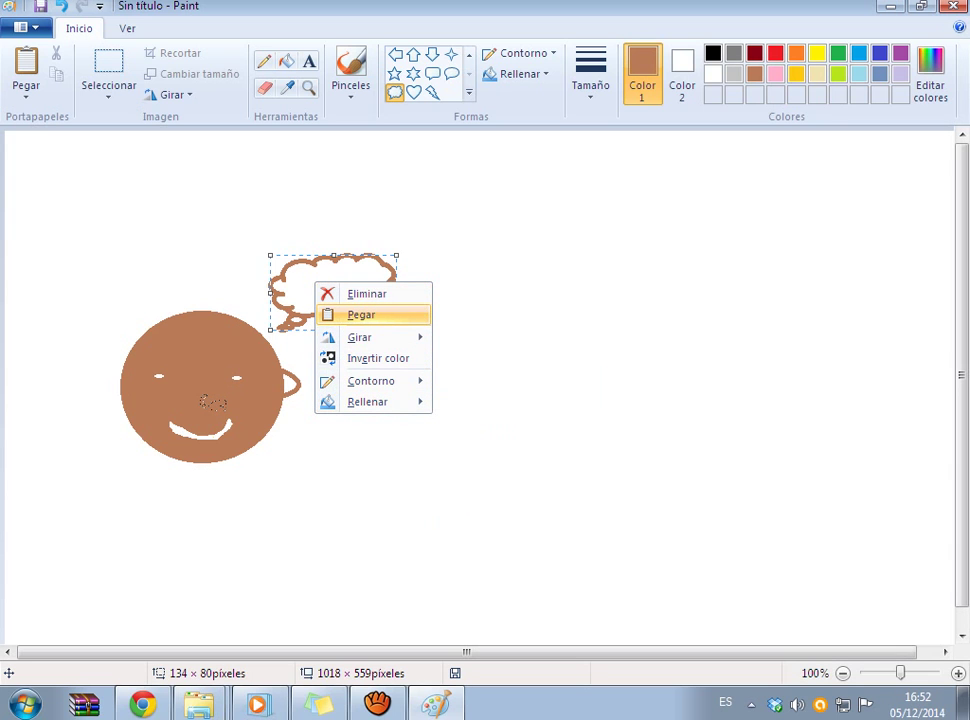
pyautogui.click(360, 315)
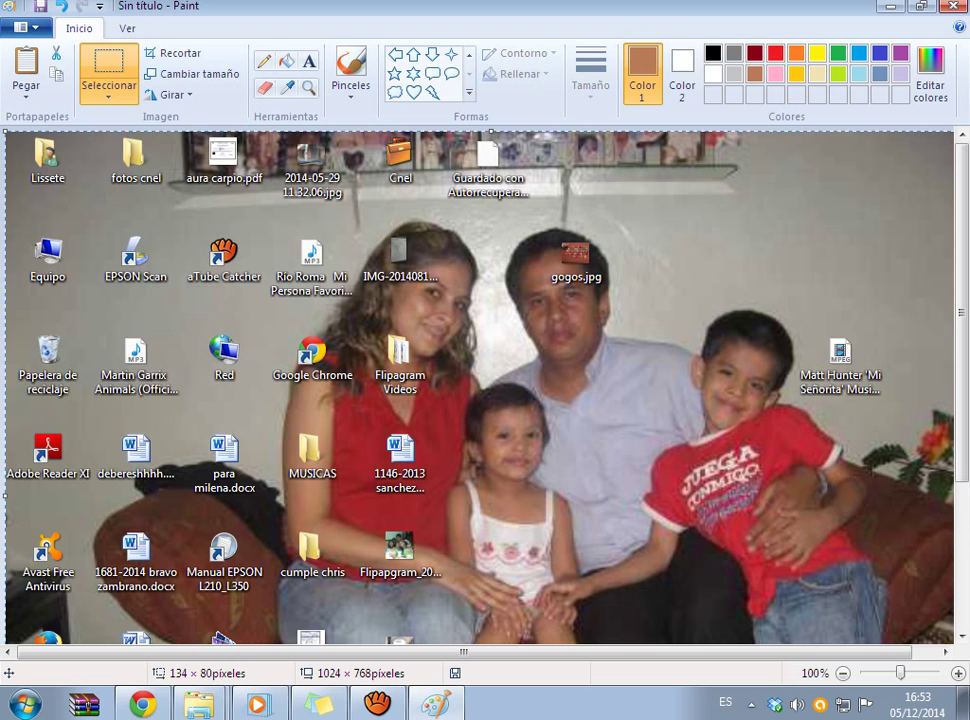
pyautogui.moveTo(363, 317)
pyautogui.mouseDown()
pyautogui.moveTo(247, 523)
pyautogui.moveTo(1, 717)
pyautogui.moveTo(618, 681)
pyautogui.moveTo(569, 656)
pyautogui.mouseUp()
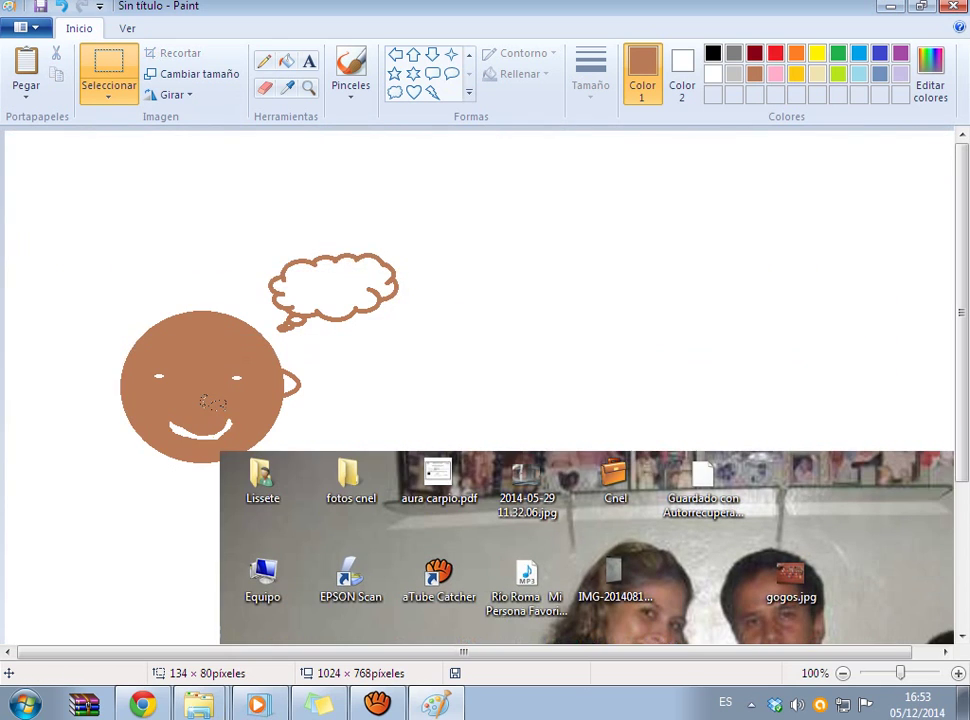
pyautogui.rightClick(556, 348)
pyautogui.click(602, 357)
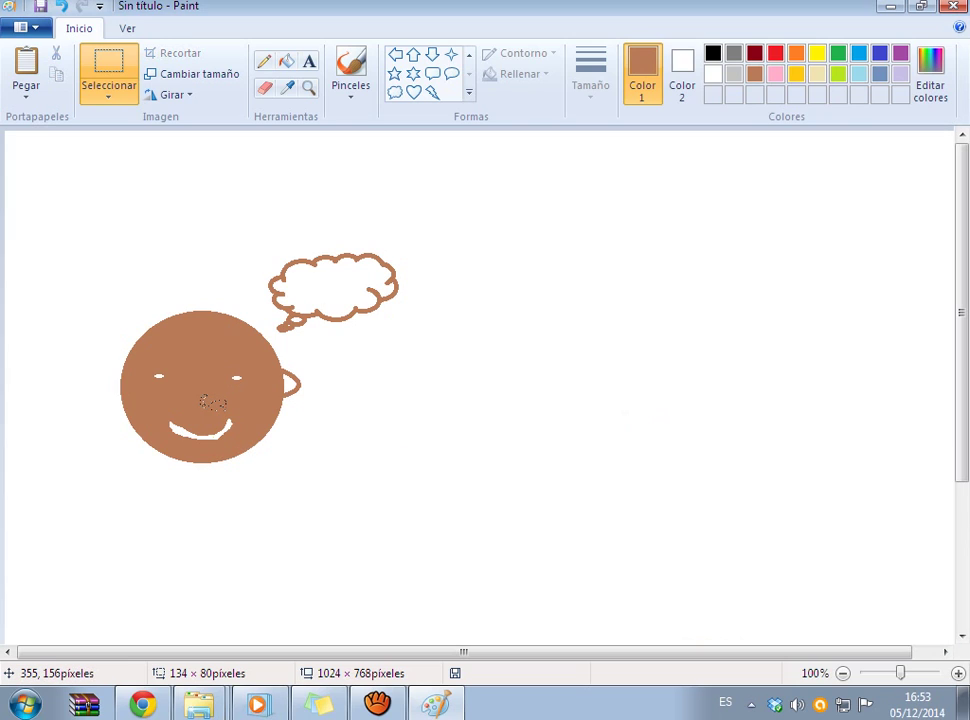
pyautogui.click(360, 287)
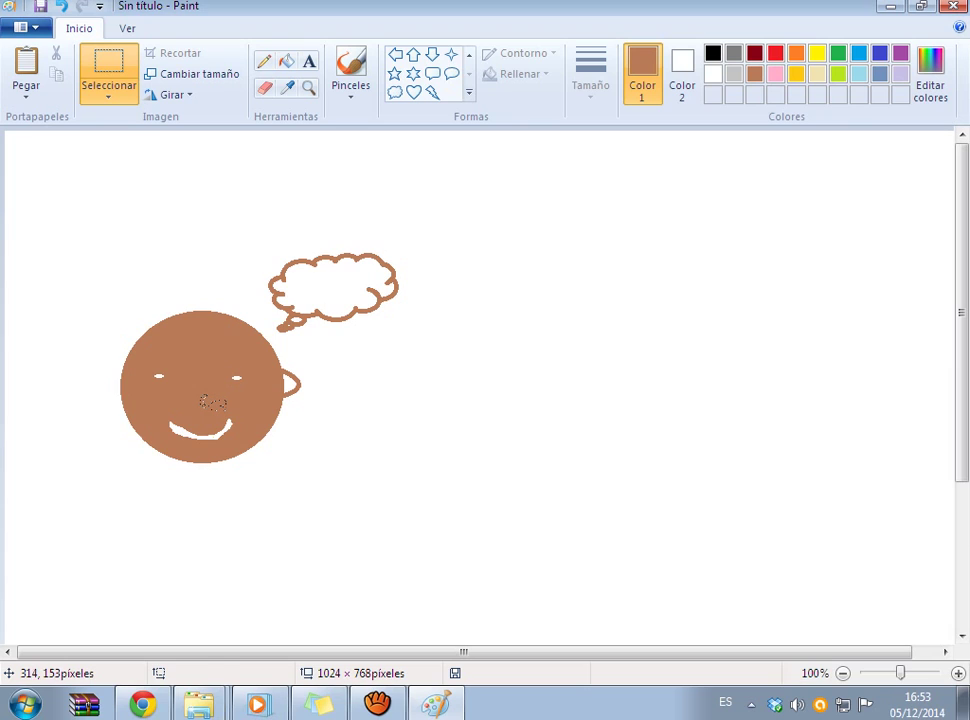
pyautogui.moveTo(302, 277); pyautogui.dragTo(304, 290)
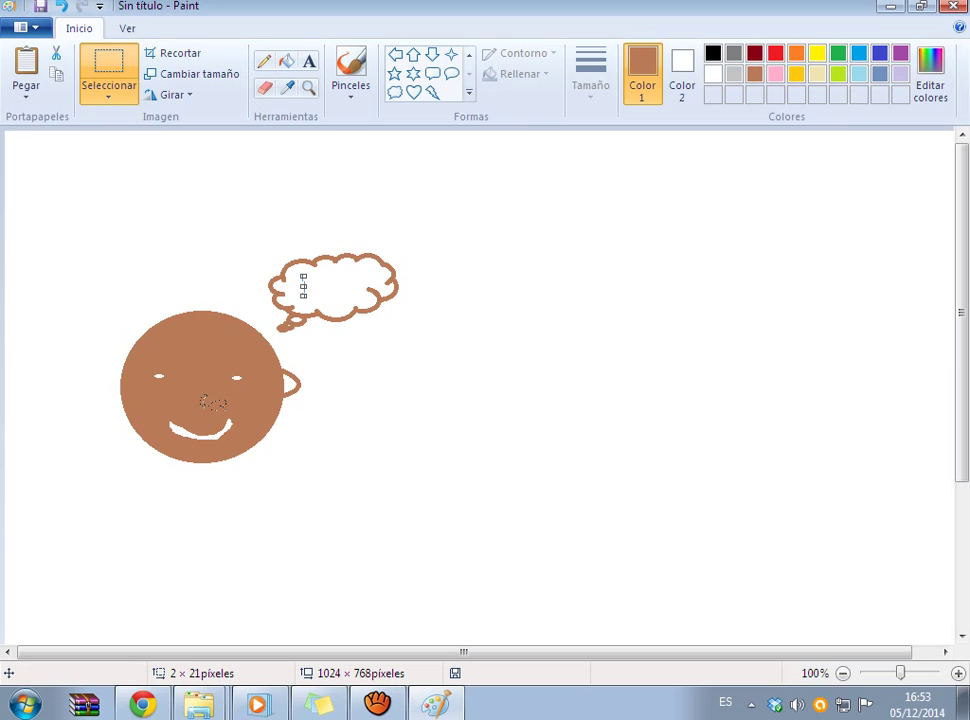
pyautogui.click(669, 226)
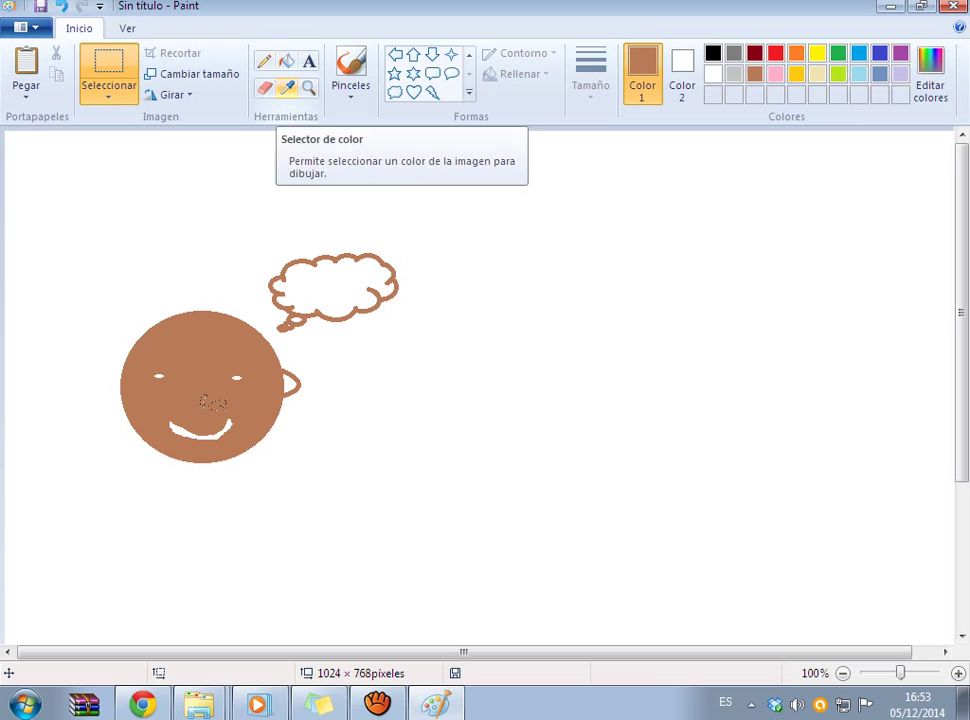
# Step: Add the brown text "QUE GUAPO ¡¡¡¡¡¡" inside the thought bubble, with "NADA MAS" on a second line
pyautogui.click(309, 61)
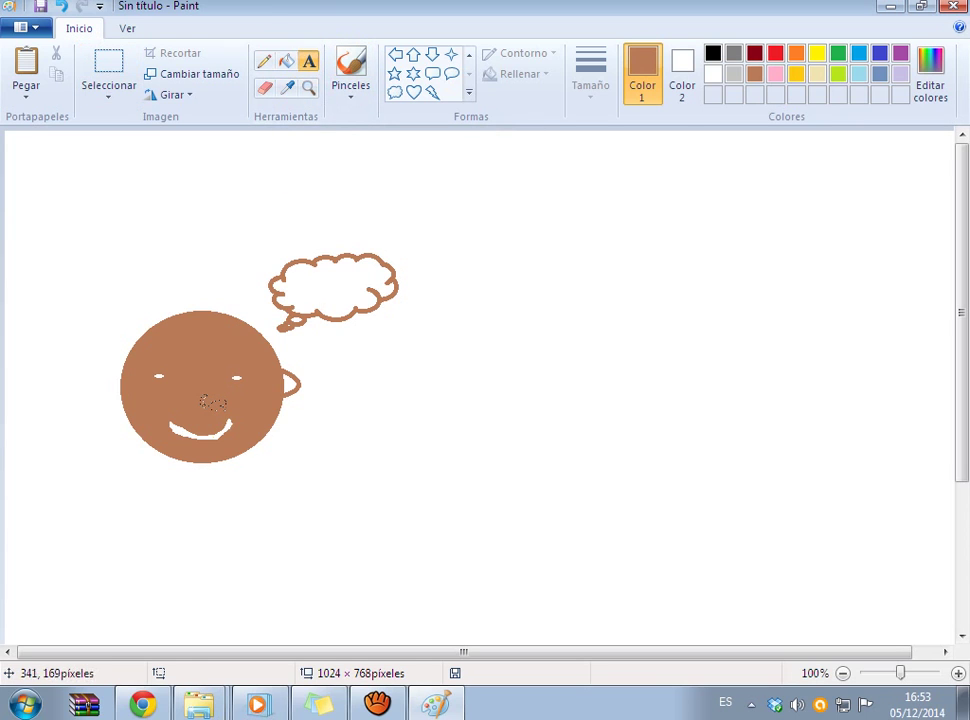
pyautogui.click(320, 267)
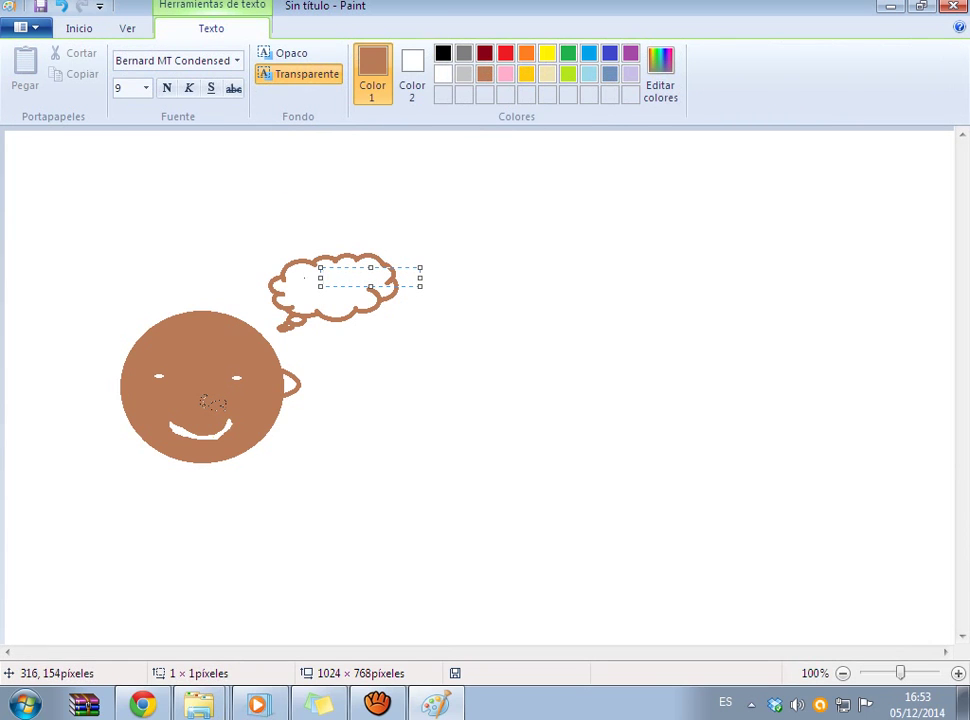
pyautogui.click(304, 278)
pyautogui.click(310, 273)
pyautogui.click(297, 274)
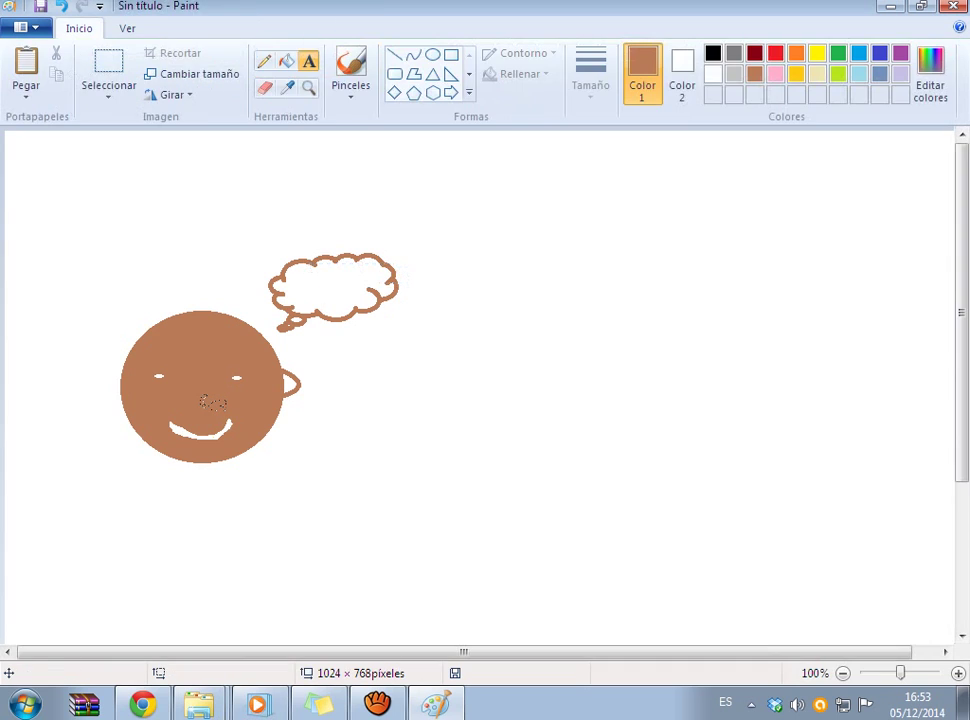
pyautogui.click(295, 271)
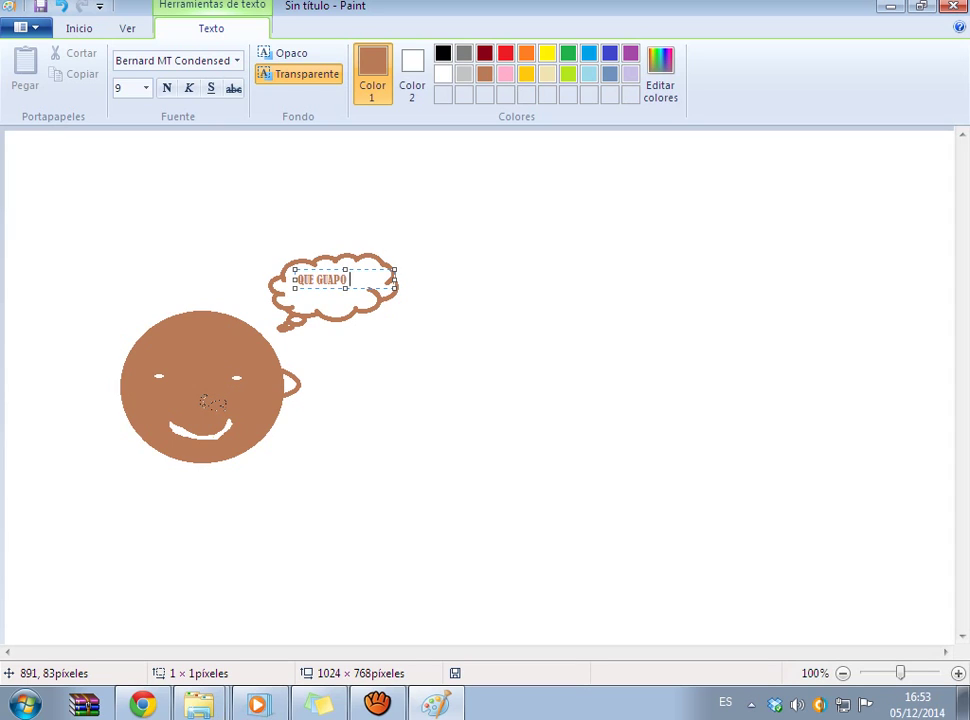
pyautogui.write('!!!!!')
pyautogui.press('Return')
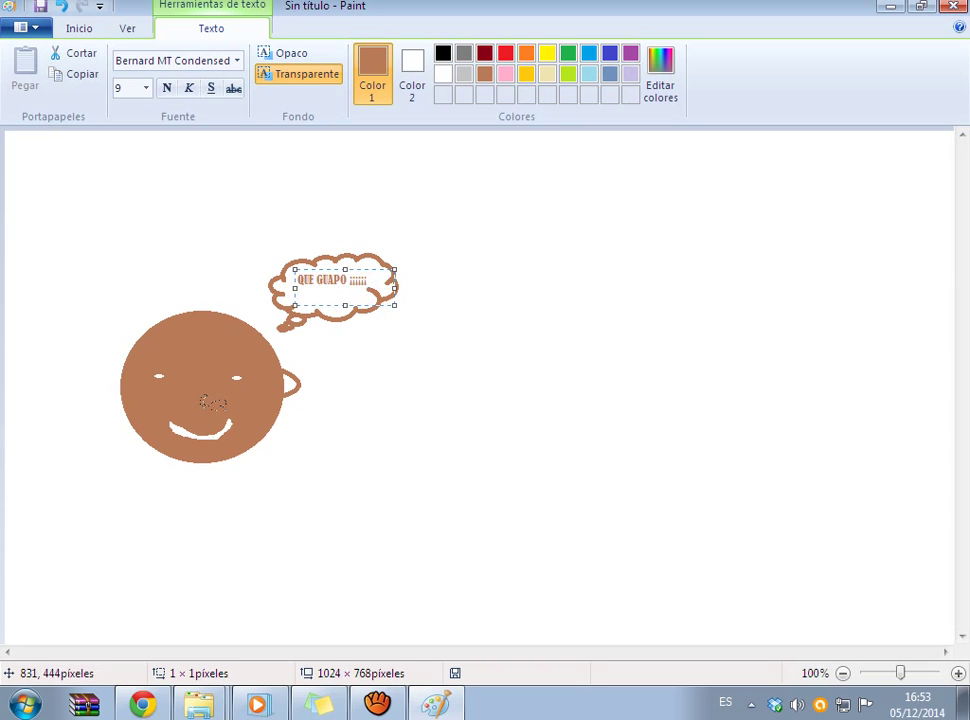
pyautogui.write('¡NA')
pyautogui.click(643, 345)
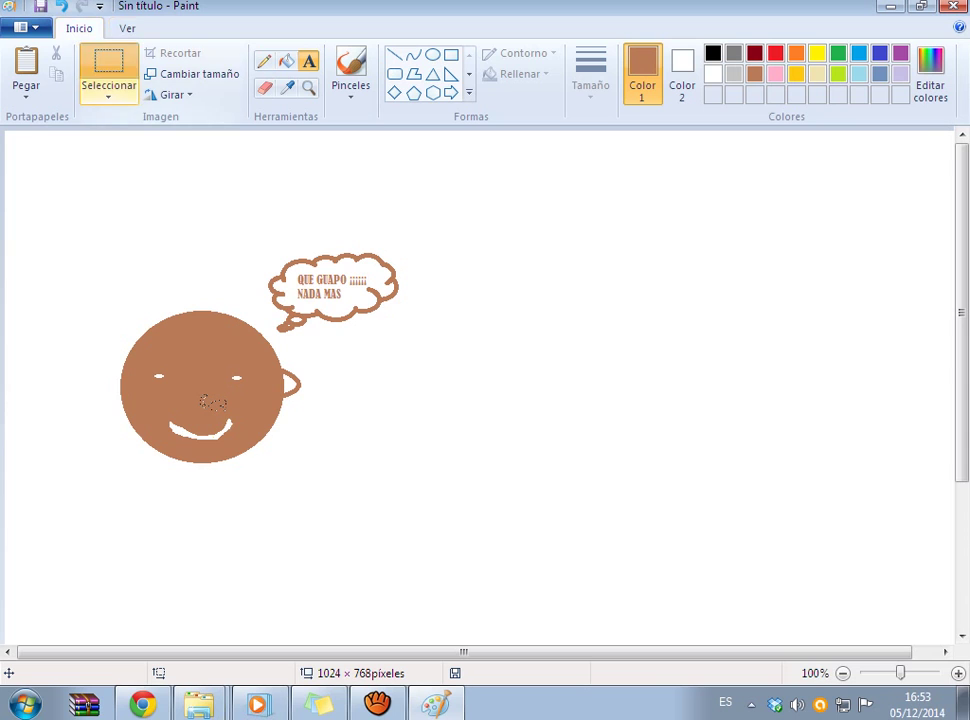
pyautogui.click(109, 62)
pyautogui.click(108, 92)
pyautogui.click(192, 74)
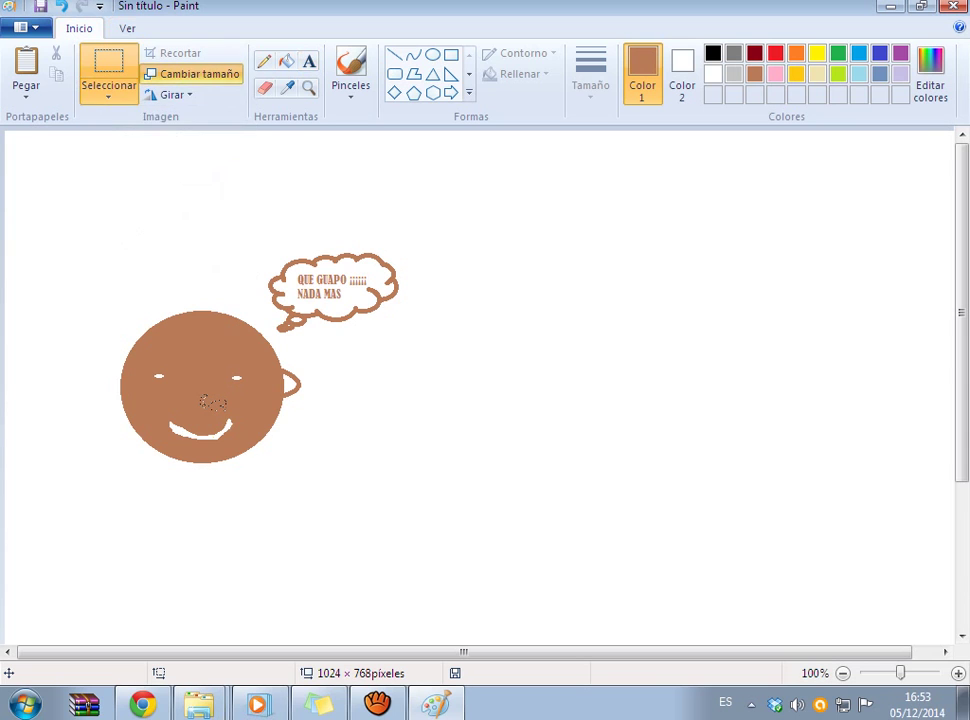
pyautogui.click(192, 74)
pyautogui.click(272, 119)
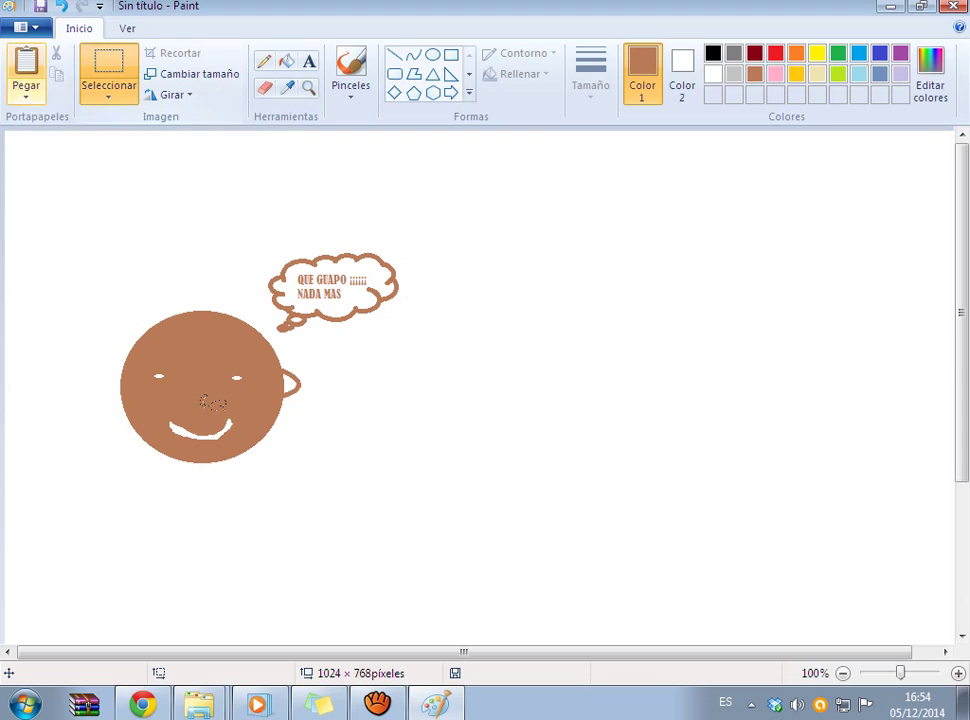
# Step: Paste the image file webcam-toy-foto3.jpg from the Listas de reproducción folder of the Música library onto the canvas
pyautogui.click(26, 92)
pyautogui.click(70, 139)
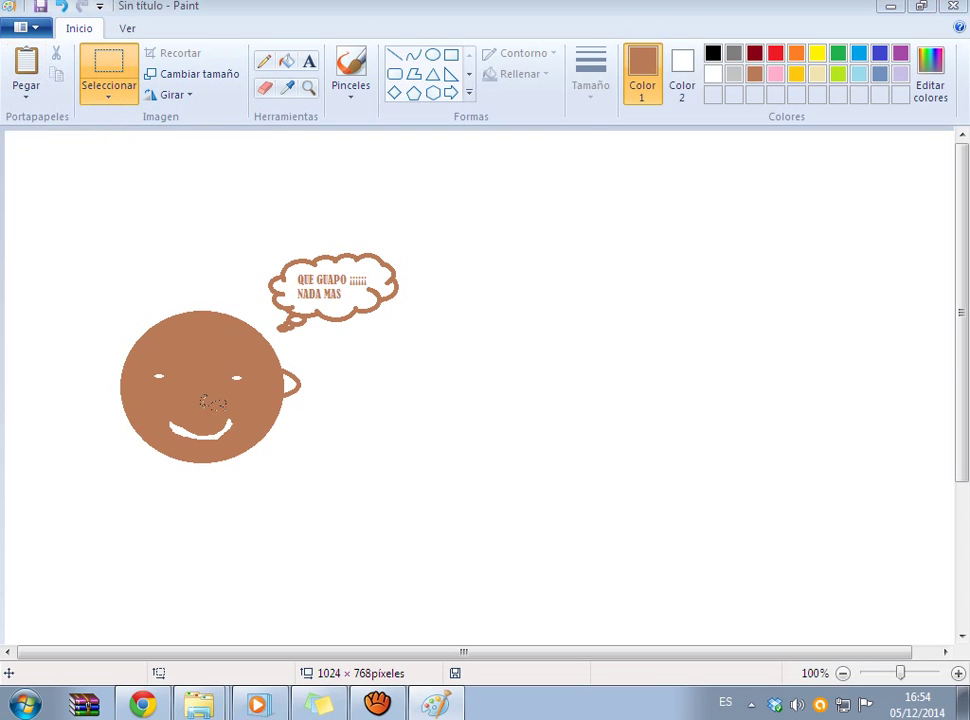
pyautogui.moveTo(576, 202); pyautogui.dragTo(576, 244)
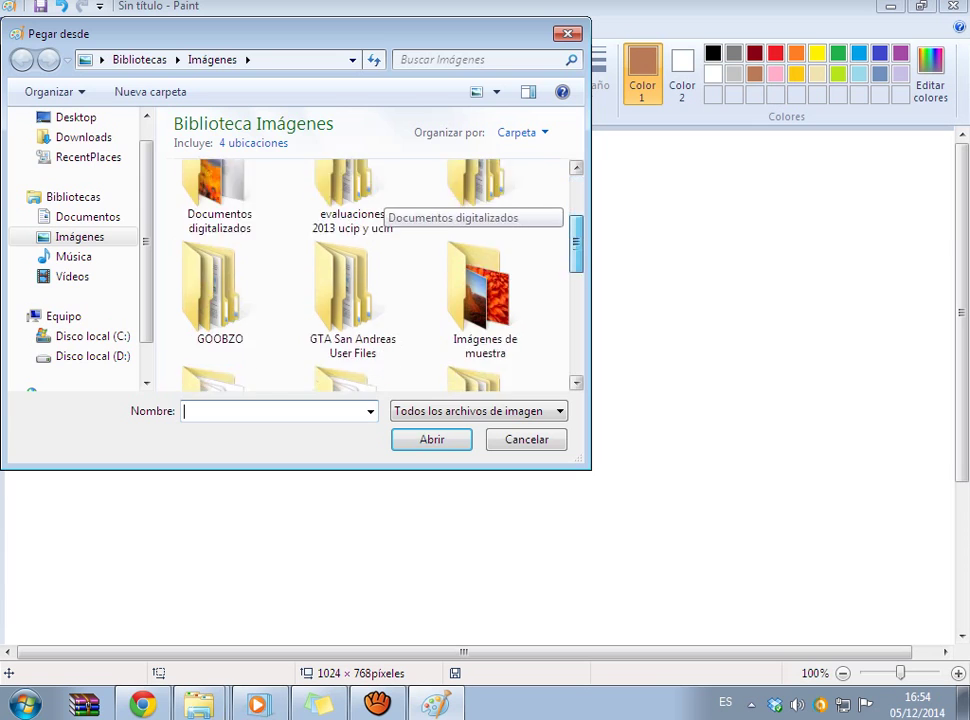
pyautogui.scroll(-5, 375, 270)
pyautogui.scroll(3, 375, 270)
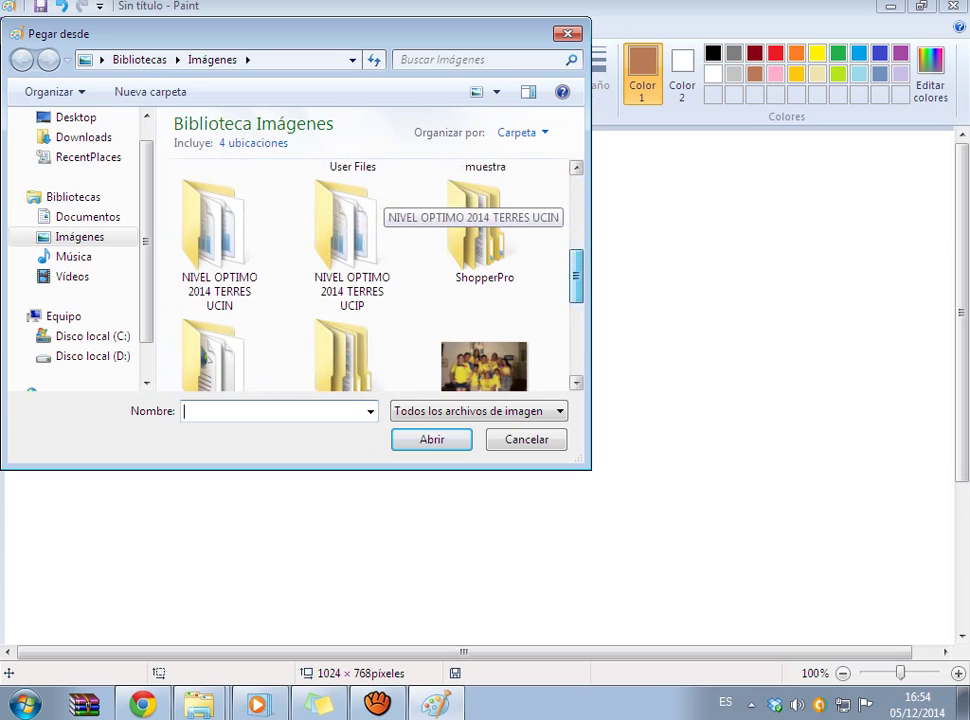
pyautogui.scroll(-4, 375, 270)
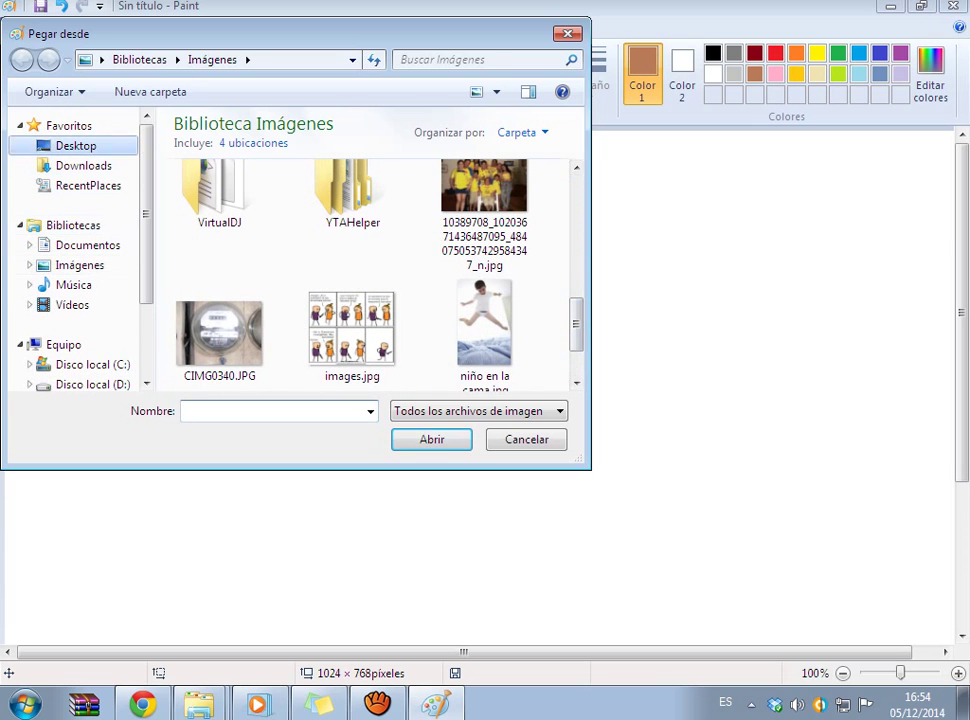
pyautogui.scroll(-3, 365, 250)
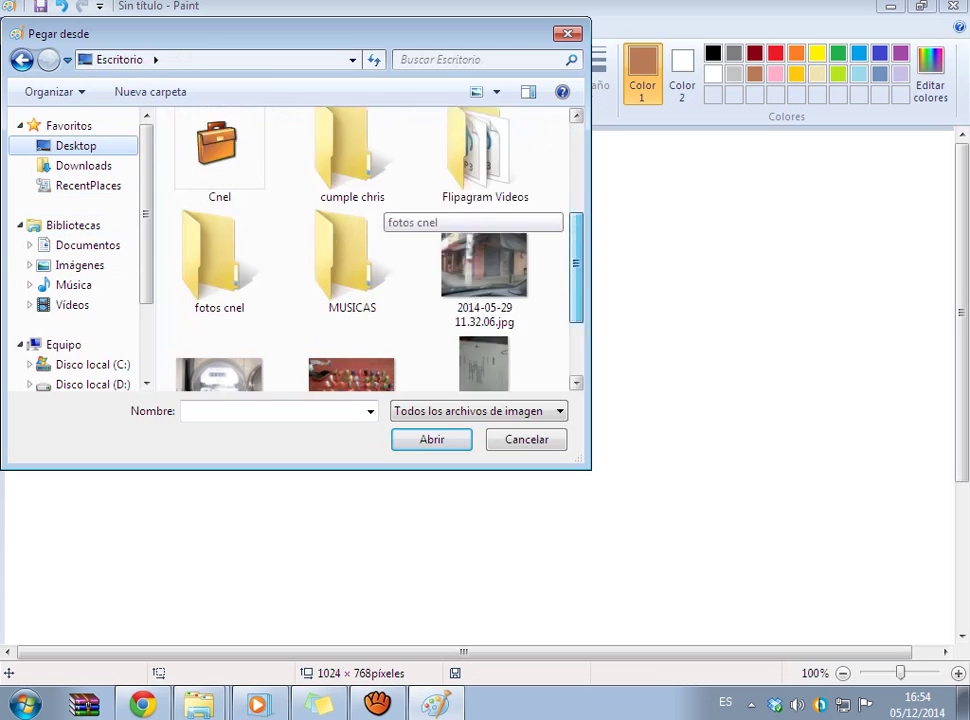
pyautogui.scroll(-2, 375, 250)
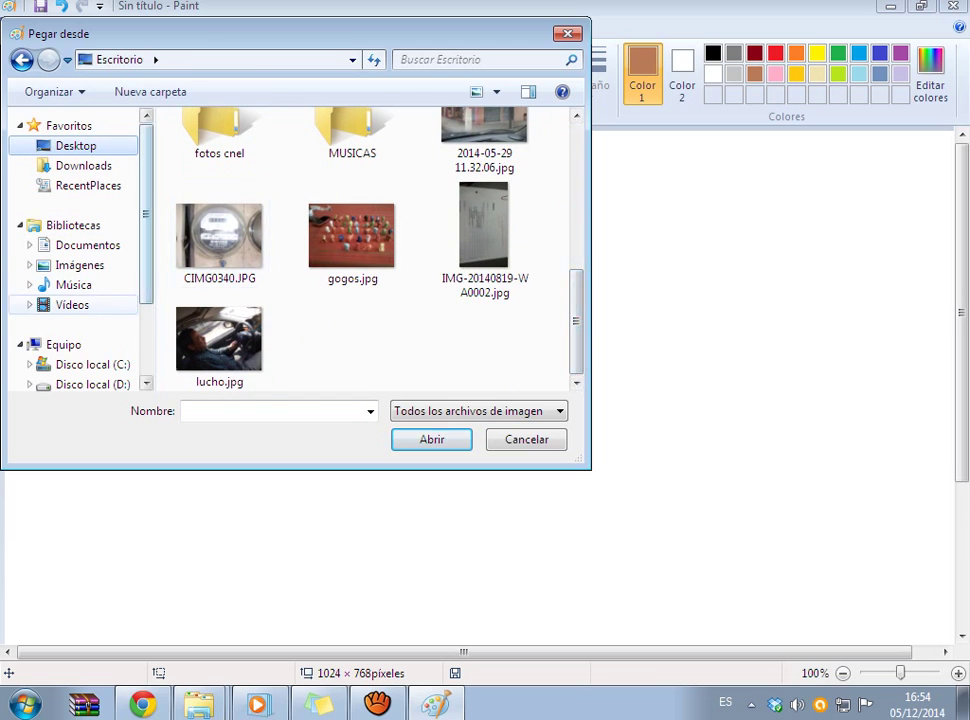
pyautogui.click(73, 285)
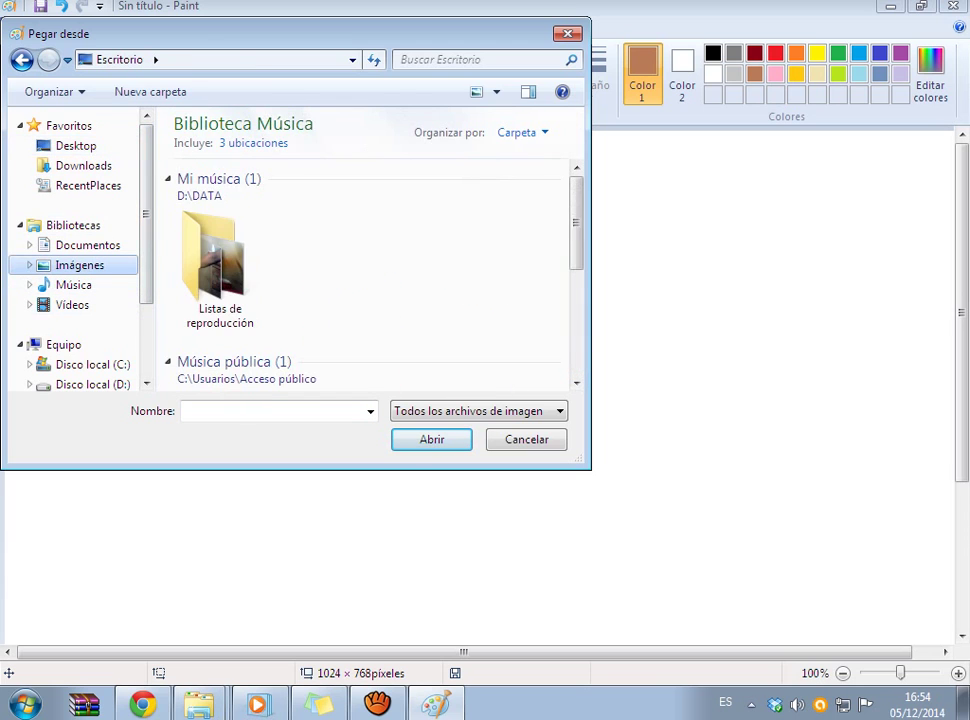
pyautogui.click(79, 265)
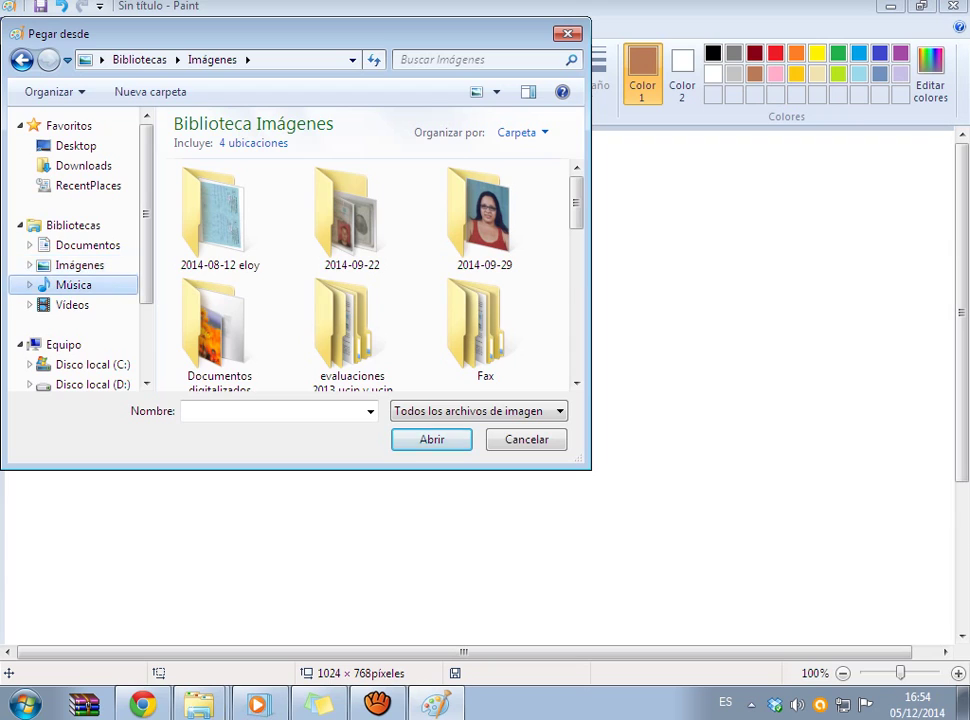
pyautogui.click(73, 285)
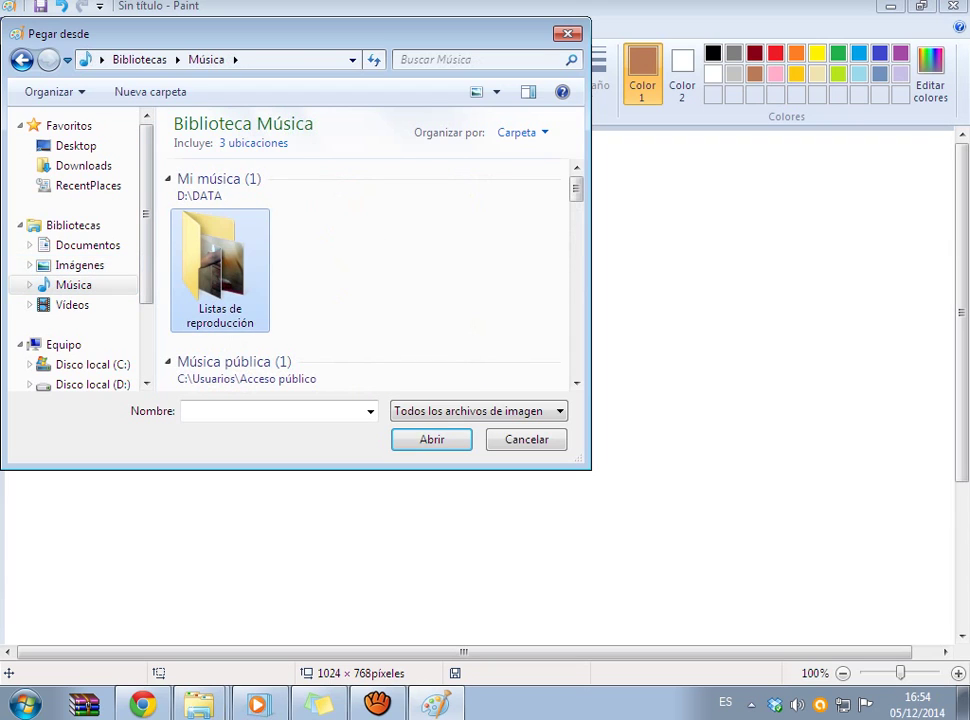
pyautogui.doubleClick(220, 265)
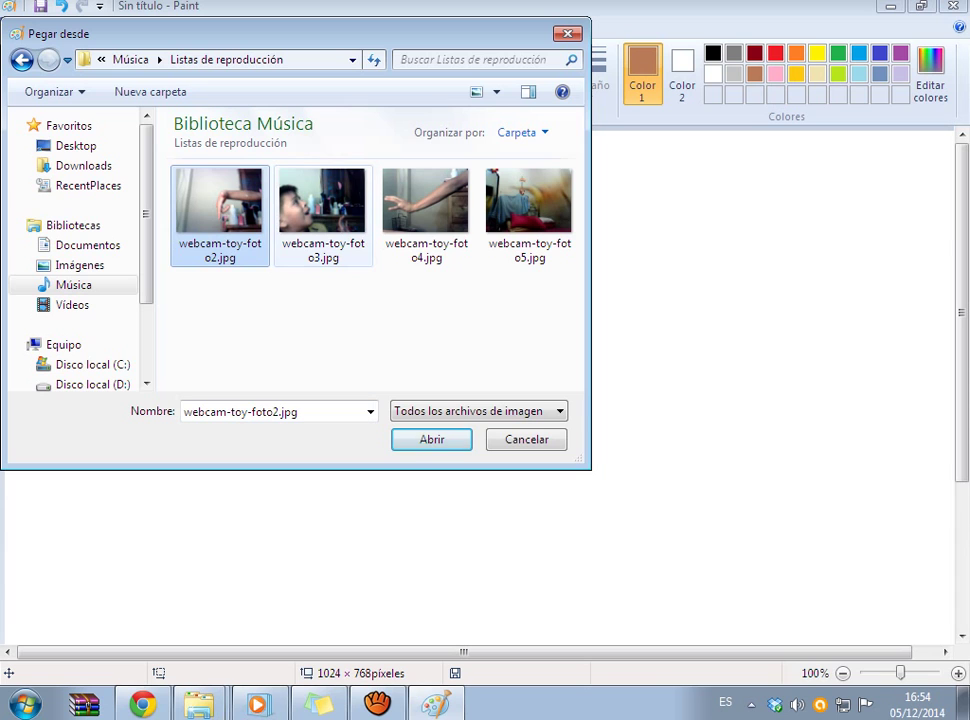
pyautogui.doubleClick(323, 215)
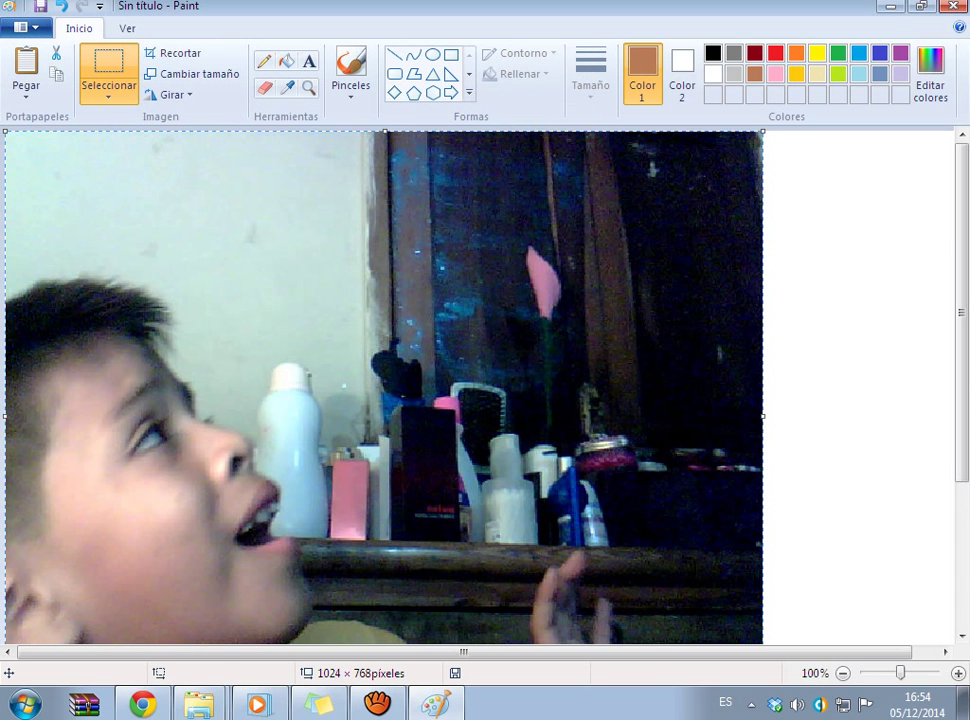
# Step: Shrink the pasted photo to about 561 × 315 px and place it to the right of the face and thought bubble
pyautogui.moveTo(488, 255)
pyautogui.mouseDown()
pyautogui.moveTo(958, 267)
pyautogui.moveTo(937, 215)
pyautogui.moveTo(926, 216)
pyautogui.mouseUp()
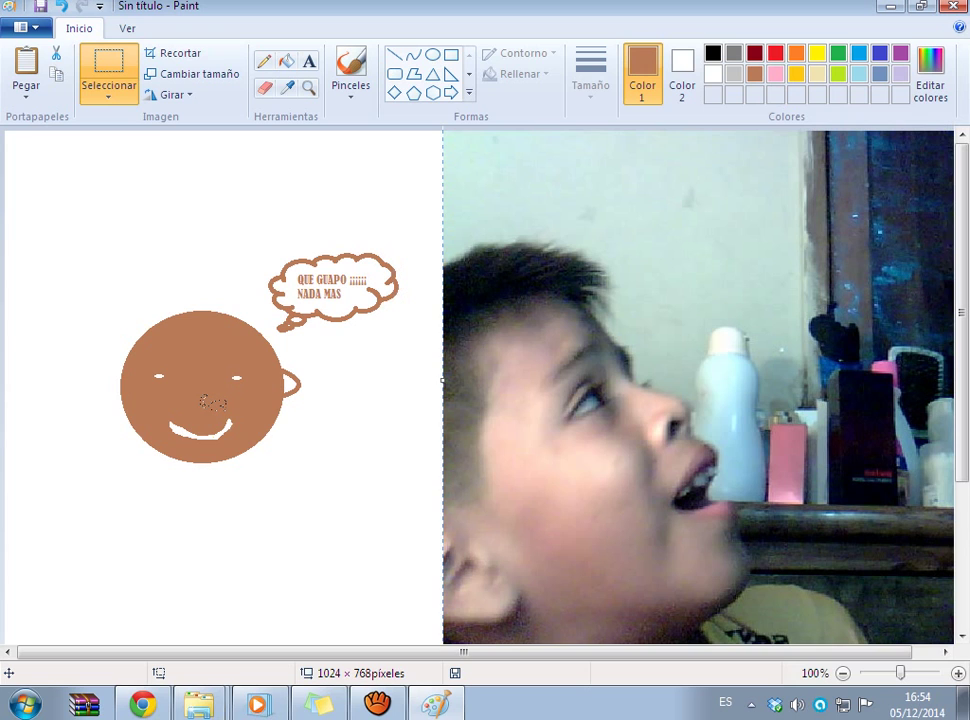
pyautogui.moveTo(443, 380); pyautogui.dragTo(419, 380)
pyautogui.moveTo(611, 217); pyautogui.dragTo(579, 432)
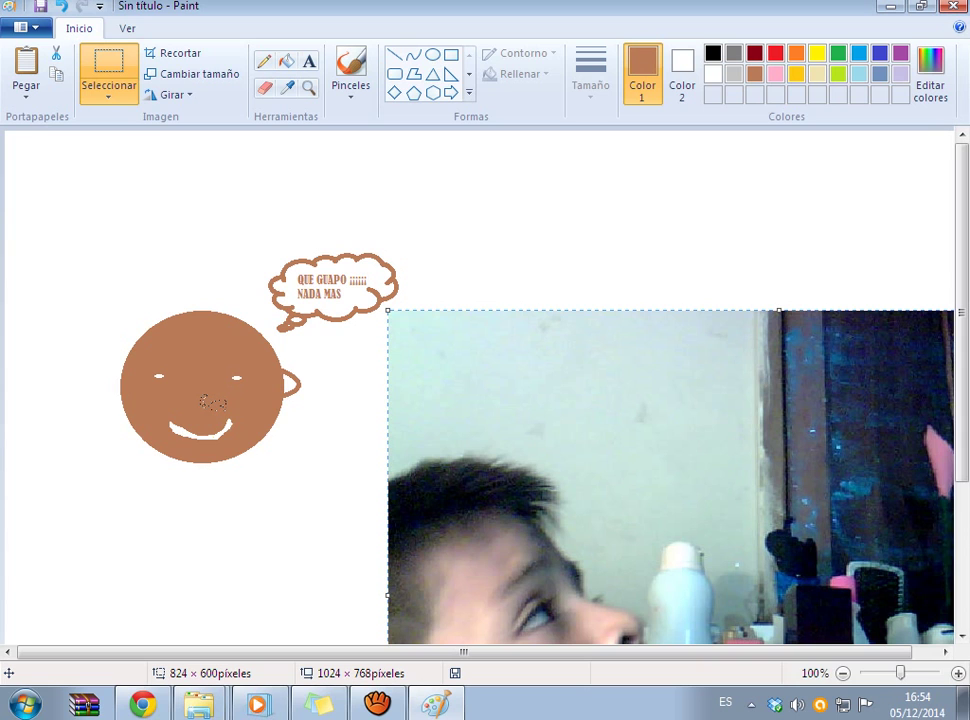
pyautogui.moveTo(388, 311); pyautogui.dragTo(476, 430)
pyautogui.moveTo(643, 478); pyautogui.dragTo(629, 223)
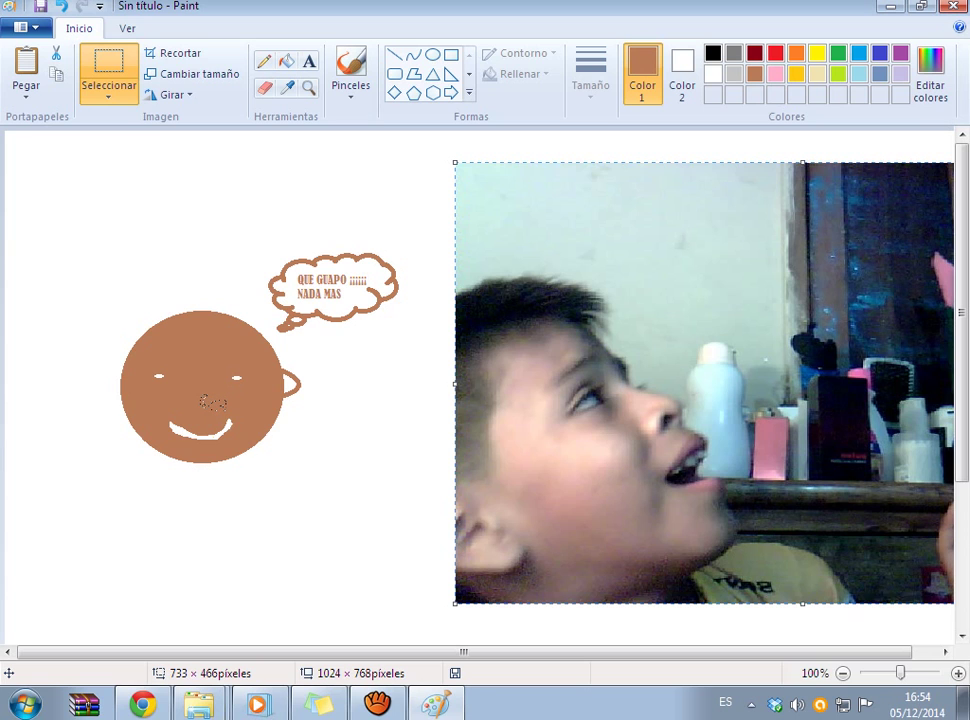
pyautogui.moveTo(455, 162); pyautogui.dragTo(555, 257)
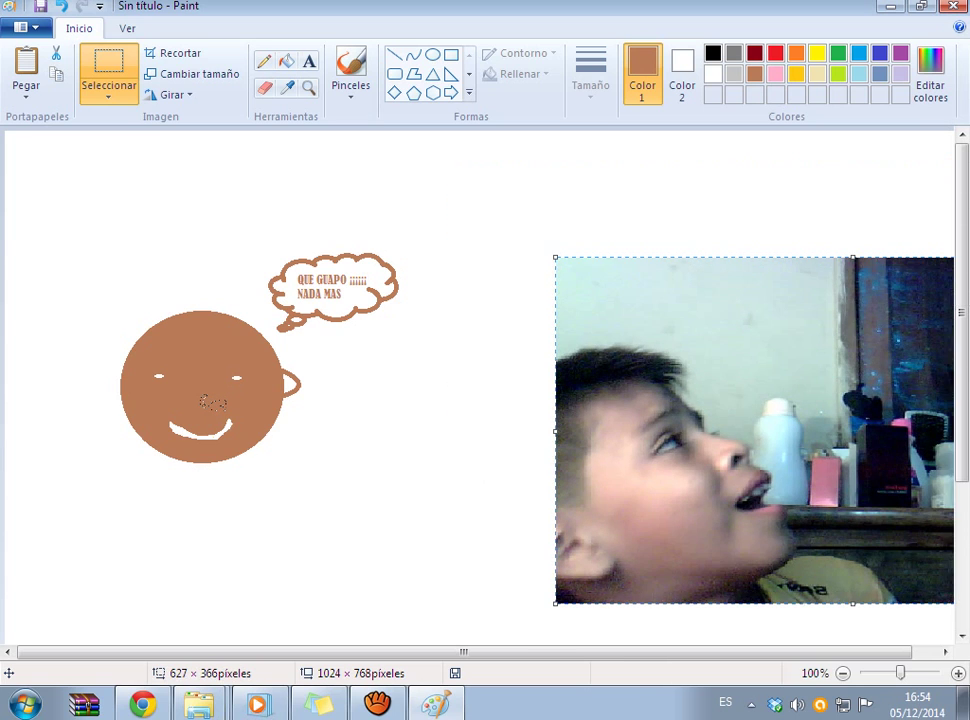
pyautogui.moveTo(705, 334); pyautogui.dragTo(648, 274)
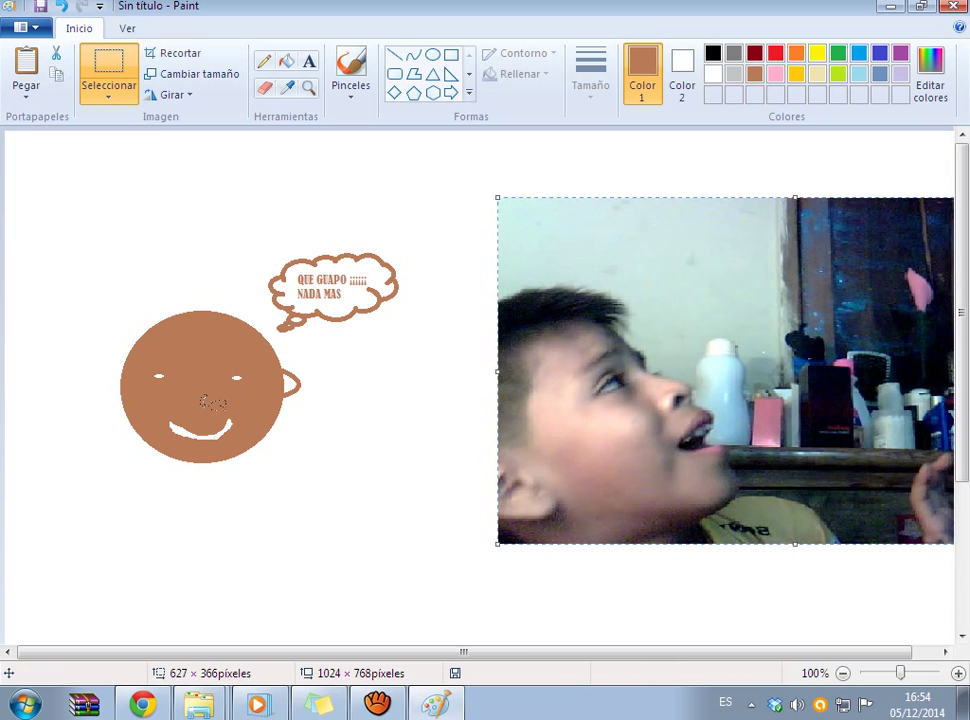
pyautogui.moveTo(498, 197); pyautogui.dragTo(560, 245)
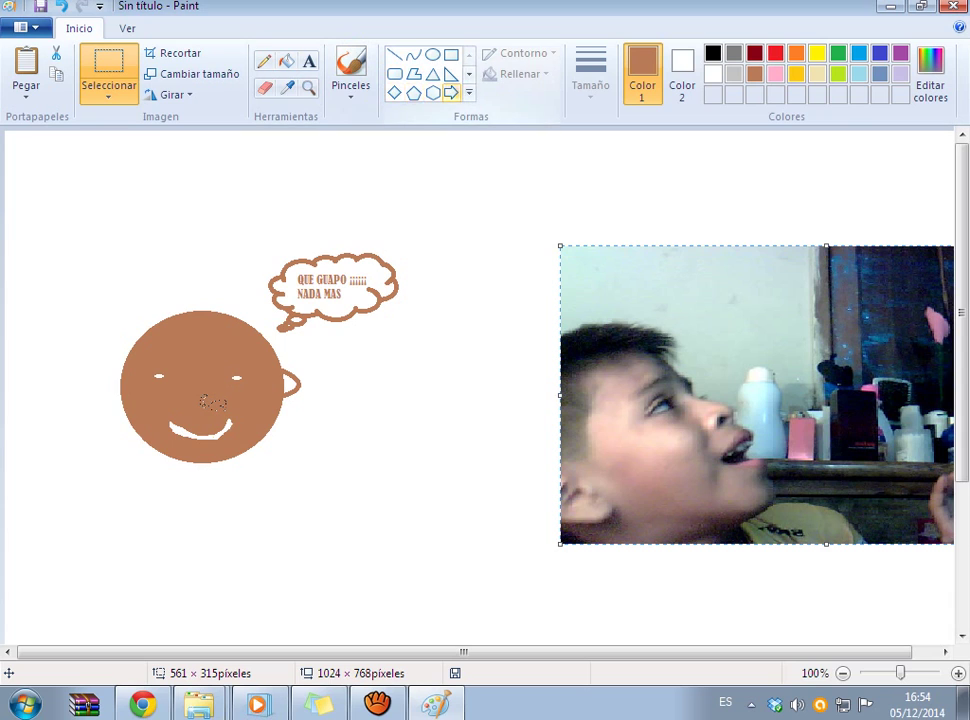
# Step: Draw a brown right-pointing arrow of about 73 × 47 px between the face and the photo
pyautogui.click(451, 92)
pyautogui.moveTo(459, 343); pyautogui.dragTo(389, 391)
pyautogui.moveTo(425, 342); pyautogui.dragTo(426, 347)
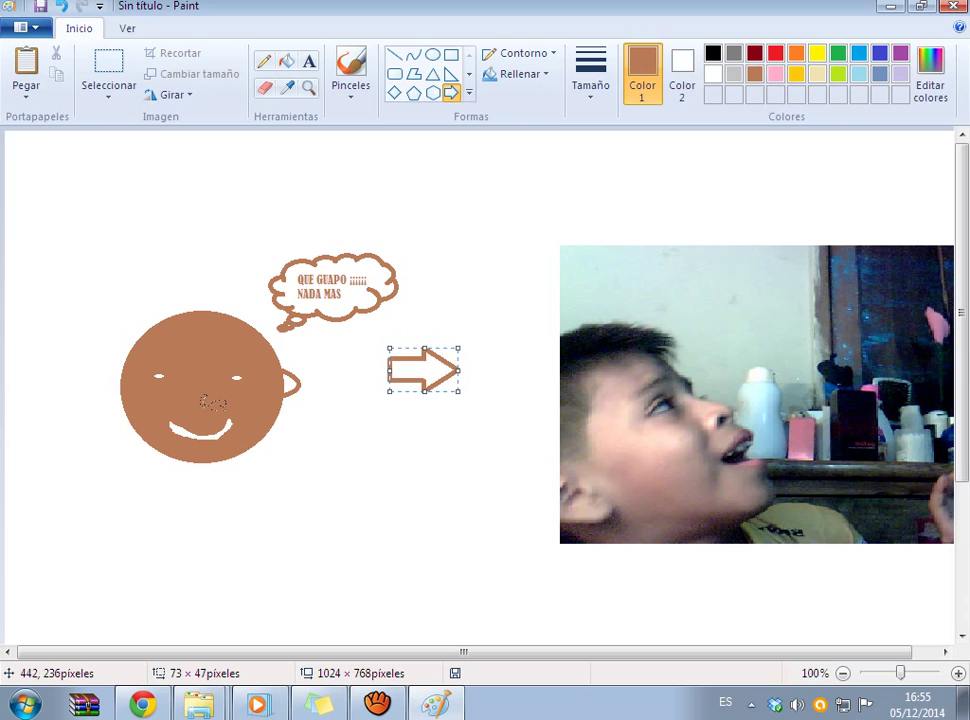
# Step: Recolor the selected arrow between the face and the photo yellow and deselect it
pyautogui.click(817, 53)
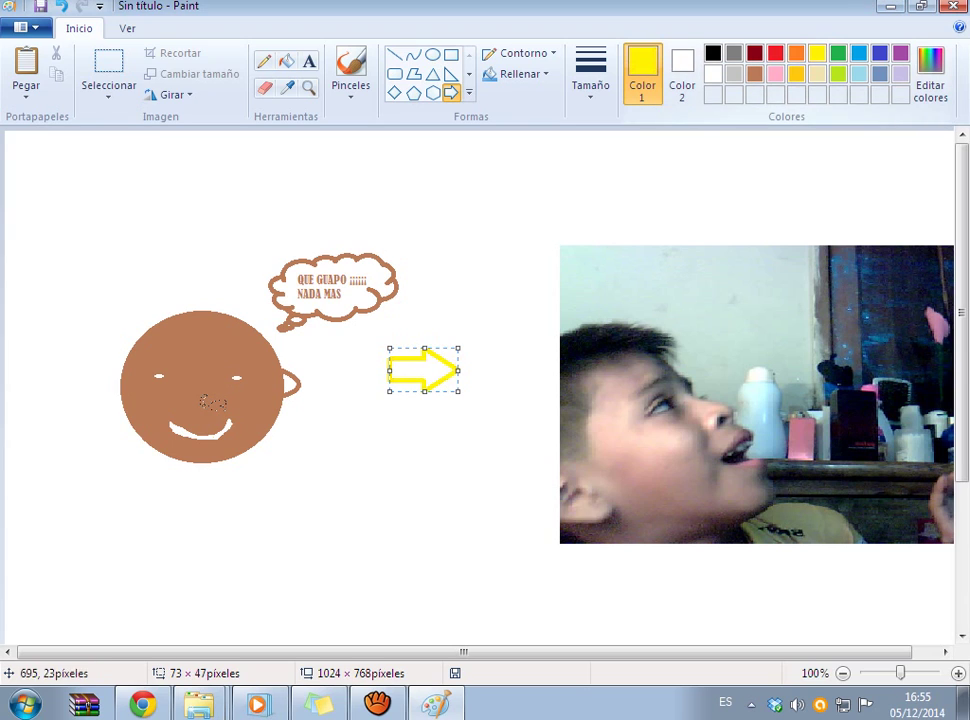
pyautogui.click(377, 284)
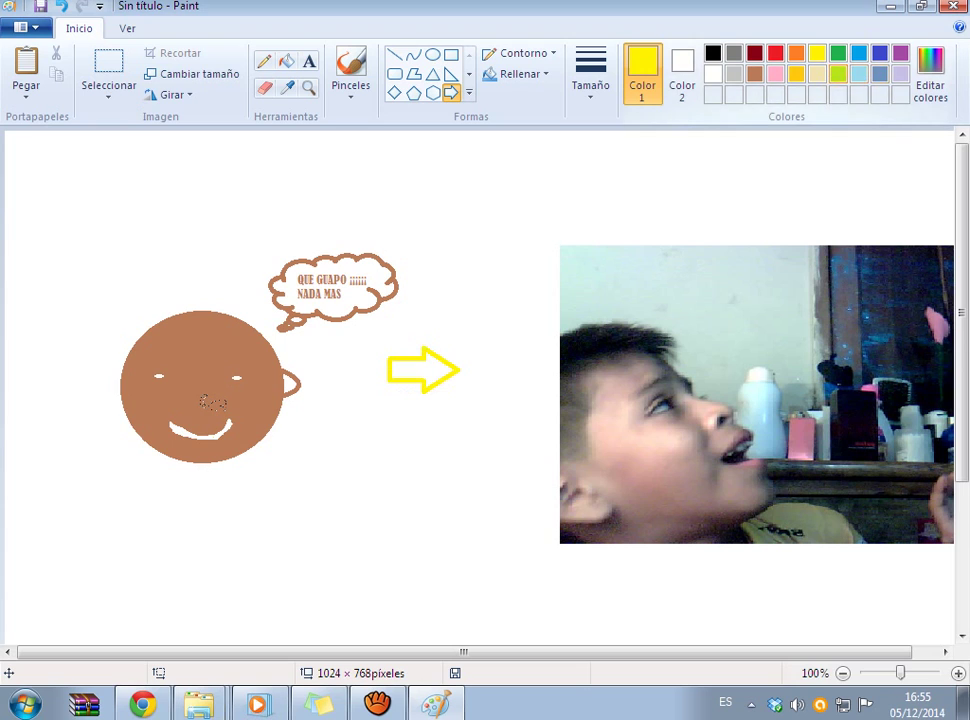
pyautogui.click(838, 74)
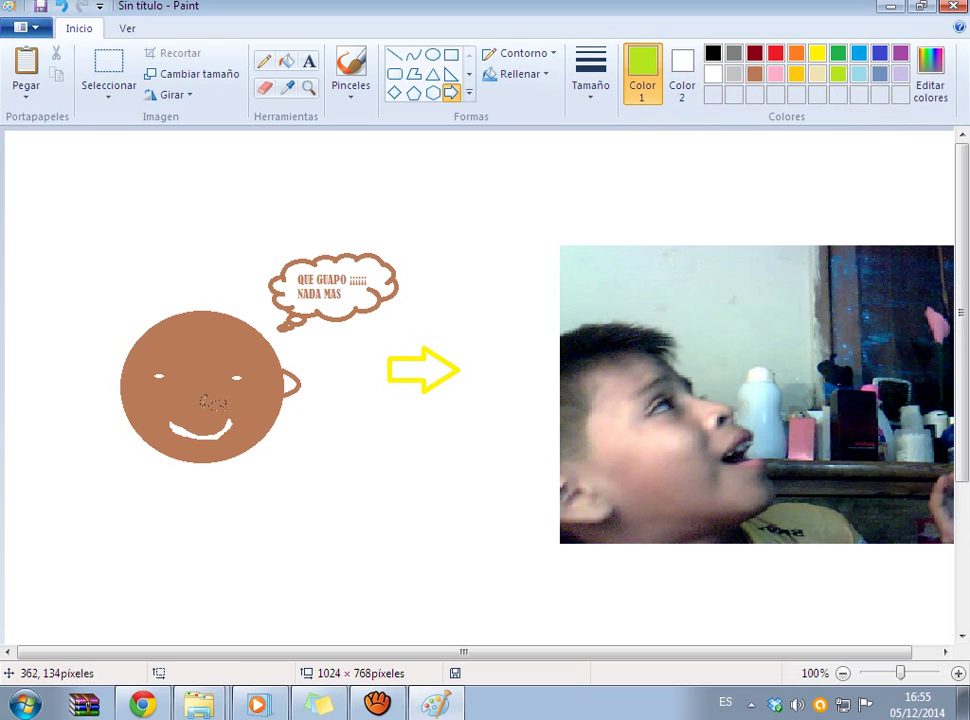
pyautogui.moveTo(347, 258)
pyautogui.mouseDown()
pyautogui.moveTo(279, 273)
pyautogui.moveTo(452, 274)
pyautogui.moveTo(347, 280)
pyautogui.moveTo(355, 285)
pyautogui.moveTo(345, 270)
pyautogui.mouseUp()
pyautogui.rightClick(347, 271)
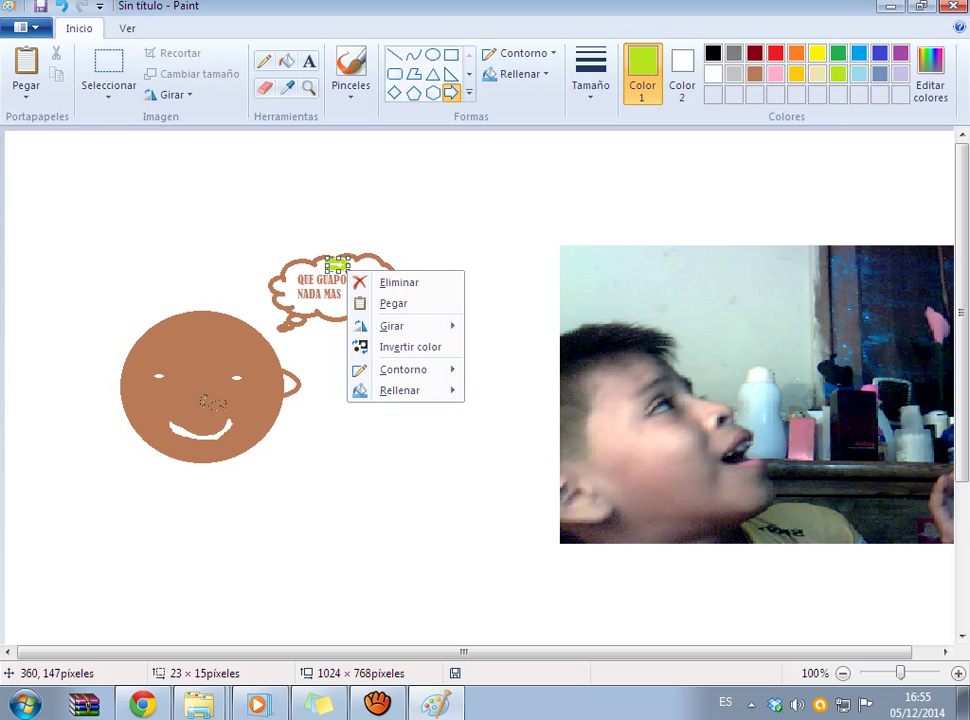
pyautogui.click(420, 284)
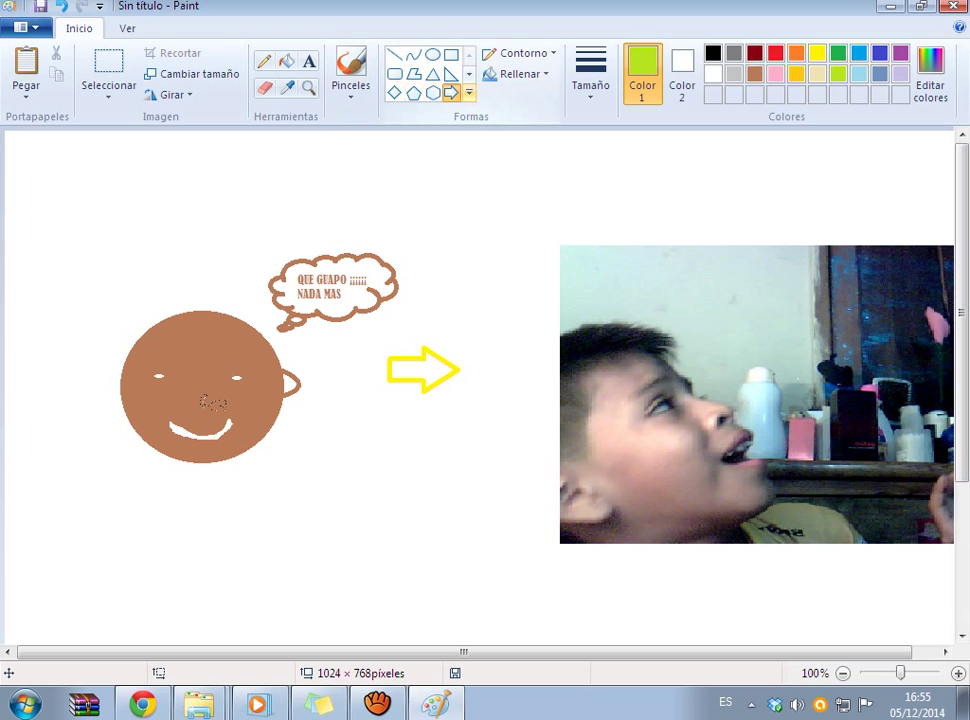
pyautogui.click(469, 92)
pyautogui.click(469, 74)
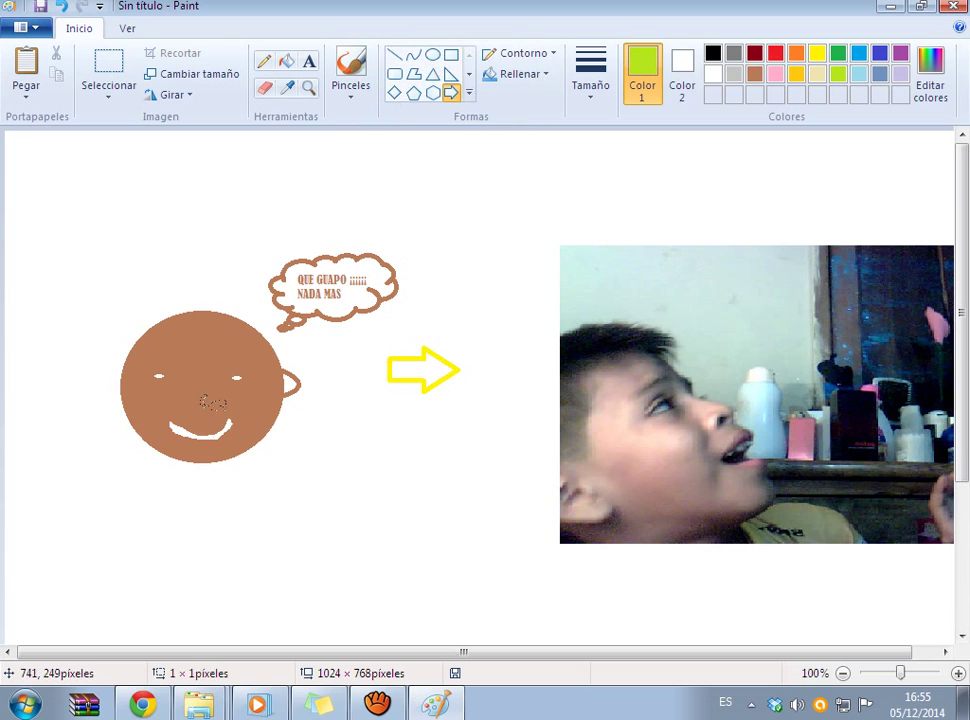